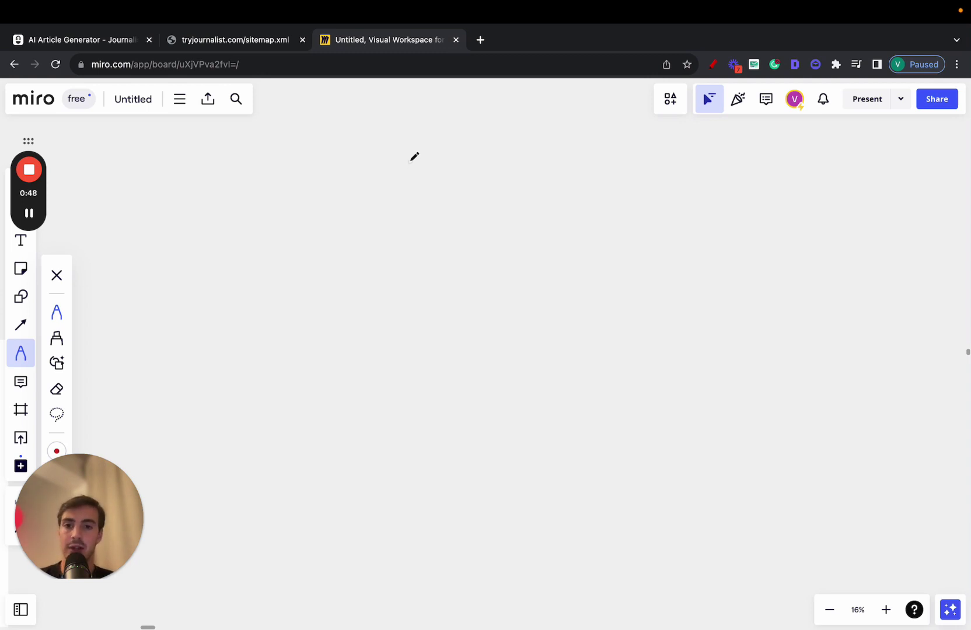
# Draw a large green box with three tall inner shapes joined by curves
pyautogui.moveTo(411, 159)
pyautogui.mouseDown()
pyautogui.moveTo(409, 296)
pyautogui.moveTo(529, 352)
pyautogui.moveTo(587, 319)
pyautogui.moveTo(605, 150)
pyautogui.moveTo(414, 150)
pyautogui.moveTo(455, 201)
pyautogui.moveTo(432, 160)
pyautogui.mouseUp()
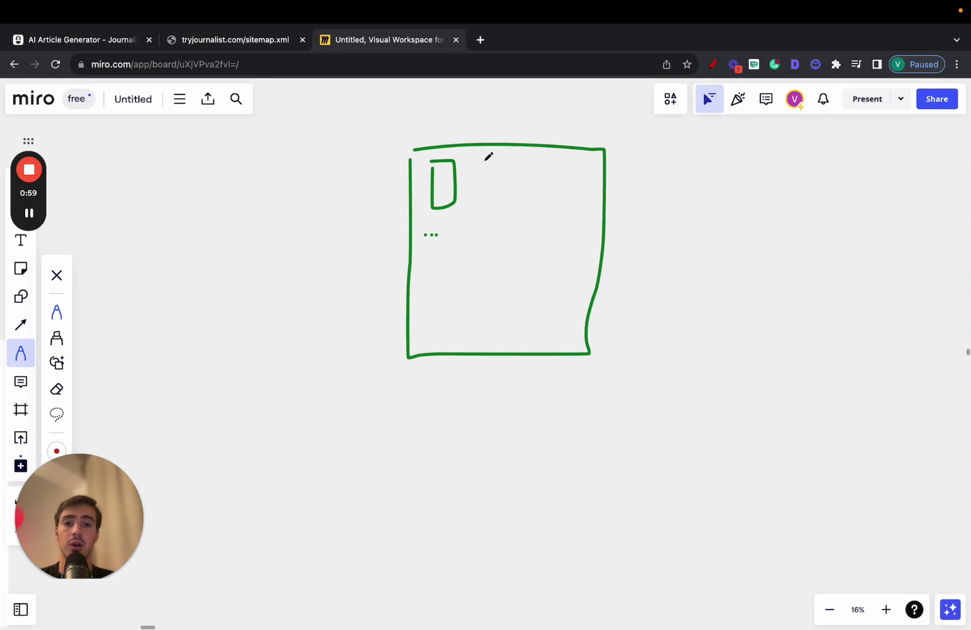
pyautogui.moveTo(484, 160)
pyautogui.mouseDown()
pyautogui.moveTo(514, 226)
pyautogui.moveTo(498, 154)
pyautogui.moveTo(571, 221)
pyautogui.moveTo(549, 157)
pyautogui.mouseUp()
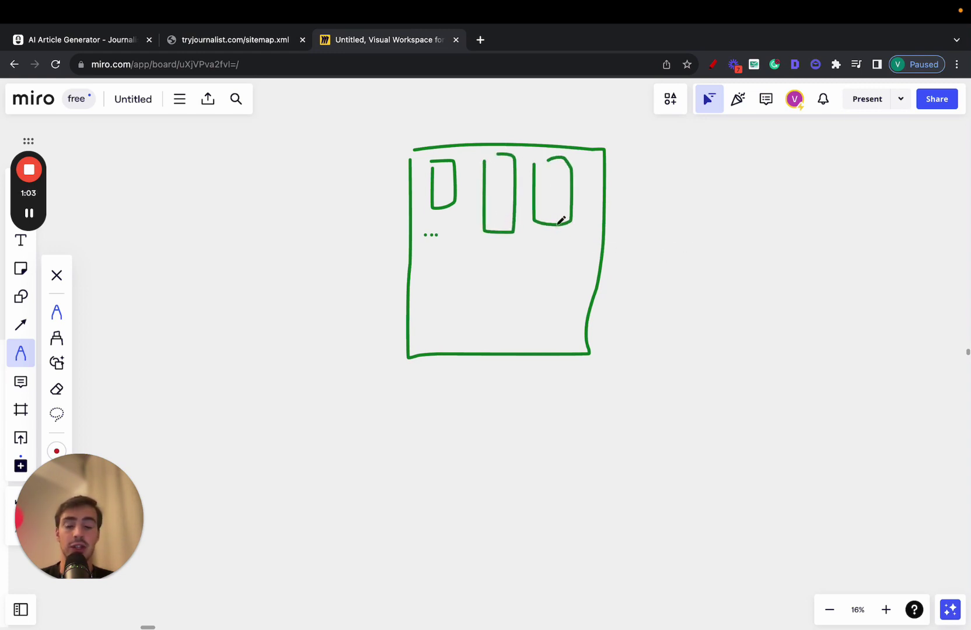
pyautogui.moveTo(560, 223)
pyautogui.mouseDown()
pyautogui.moveTo(543, 247)
pyautogui.moveTo(507, 228)
pyautogui.mouseUp()
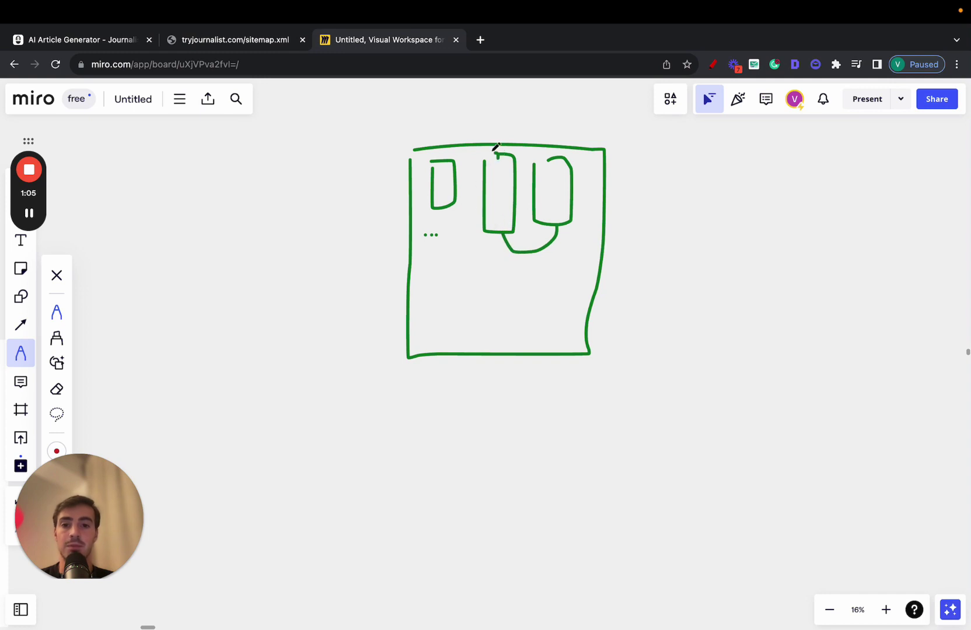
pyautogui.moveTo(489, 147); pyautogui.dragTo(446, 158)
# Add small boxes labelled C and L, linked to the large box and each other by curves
pyautogui.moveTo(431, 234); pyautogui.dragTo(252, 260)
pyautogui.moveTo(223, 225)
pyautogui.mouseDown()
pyautogui.moveTo(223, 269)
pyautogui.moveTo(256, 262)
pyautogui.moveTo(221, 219)
pyautogui.mouseUp()
pyautogui.moveTo(258, 178)
pyautogui.mouseDown()
pyautogui.moveTo(242, 186)
pyautogui.moveTo(257, 195)
pyautogui.mouseUp()
pyautogui.moveTo(437, 256)
pyautogui.mouseDown()
pyautogui.moveTo(309, 369)
pyautogui.moveTo(225, 419)
pyautogui.moveTo(297, 351)
pyautogui.mouseUp()
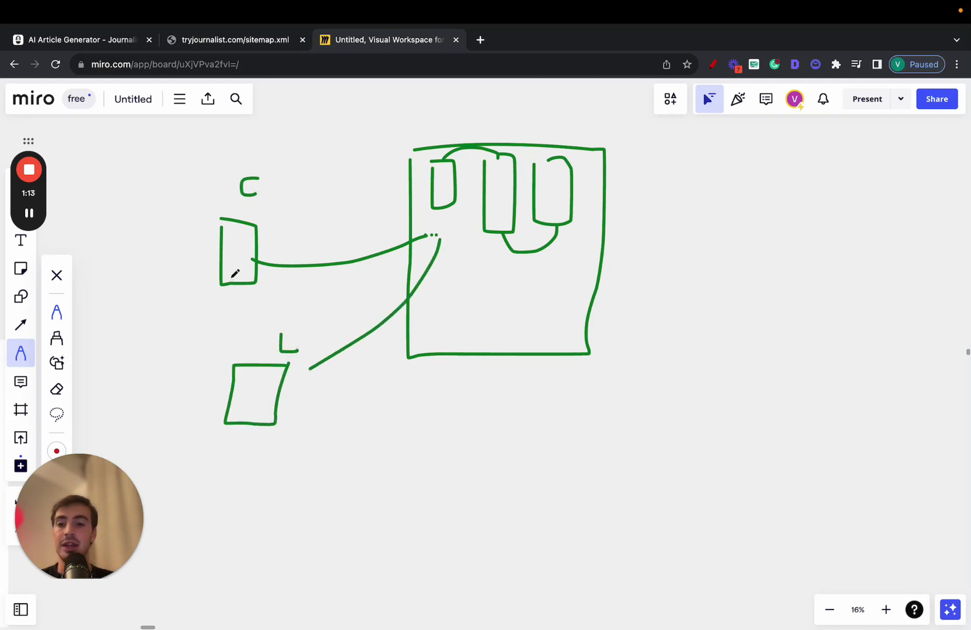
pyautogui.moveTo(205, 276)
pyautogui.mouseDown()
pyautogui.moveTo(232, 383)
pyautogui.moveTo(245, 390)
pyautogui.mouseUp()
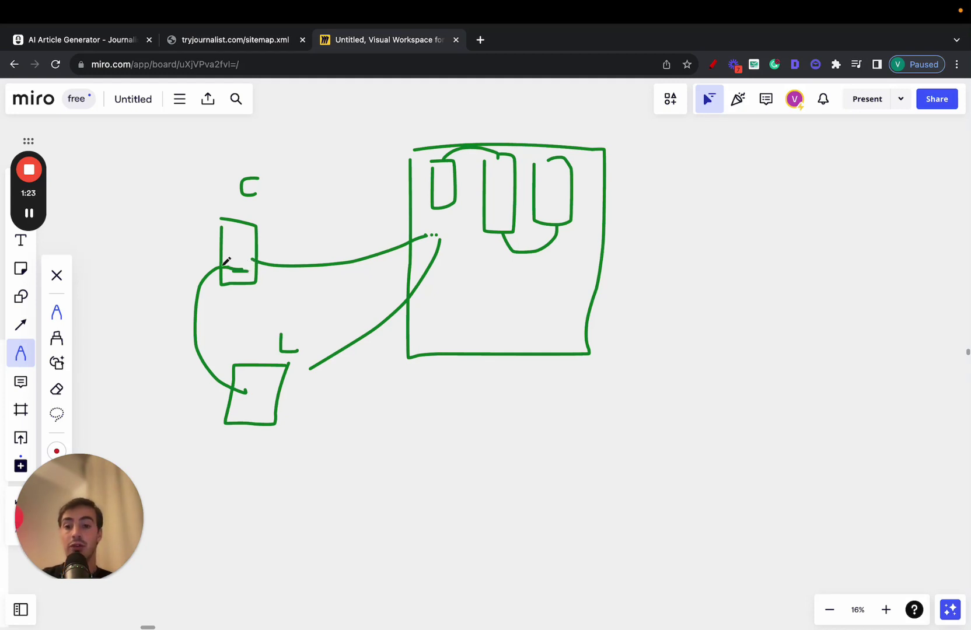
pyautogui.moveTo(226, 262)
pyautogui.mouseDown()
pyautogui.moveTo(201, 339)
pyautogui.moveTo(251, 386)
pyautogui.mouseUp()
# Retrace the C box outline more boldly and add another curve from C to L
pyautogui.scroll(2, 234, 262)
pyautogui.scroll(1, 235, 261)
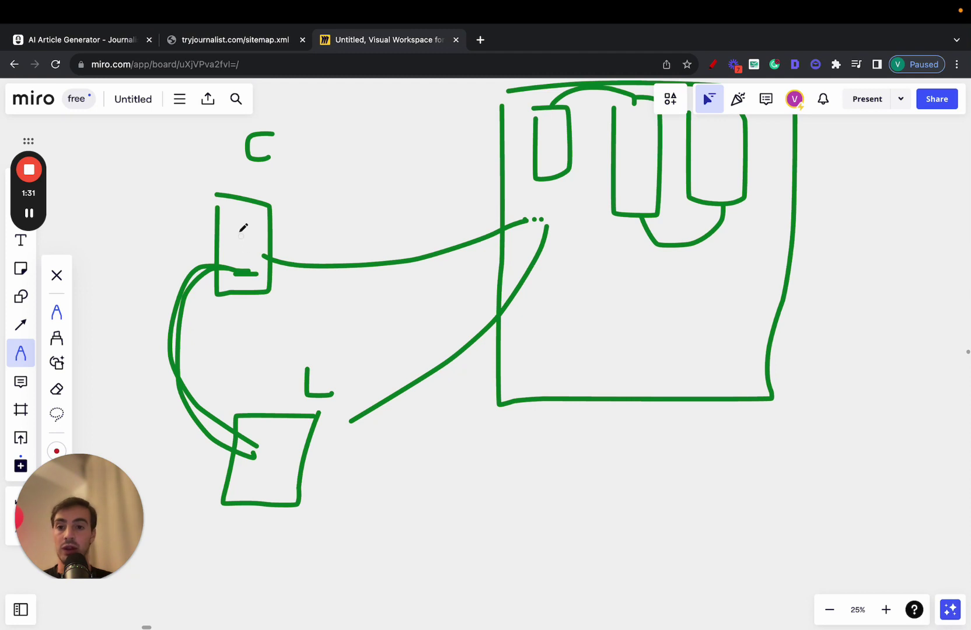
pyautogui.moveTo(231, 207)
pyautogui.mouseDown()
pyautogui.moveTo(235, 289)
pyautogui.moveTo(273, 225)
pyautogui.mouseUp()
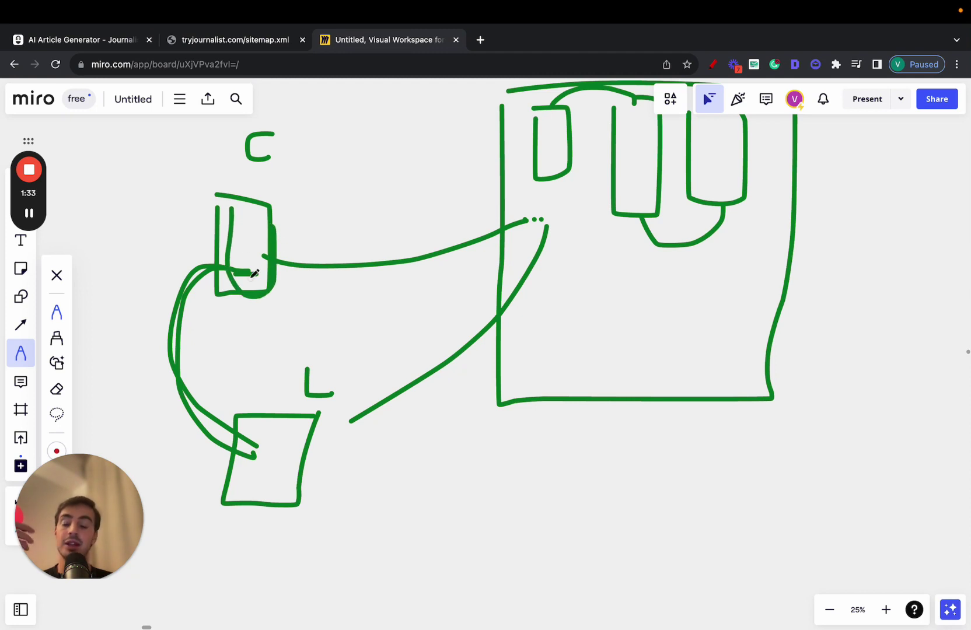
pyautogui.moveTo(251, 272)
pyautogui.mouseDown()
pyautogui.moveTo(208, 272)
pyautogui.moveTo(186, 389)
pyautogui.moveTo(242, 440)
pyautogui.mouseUp()
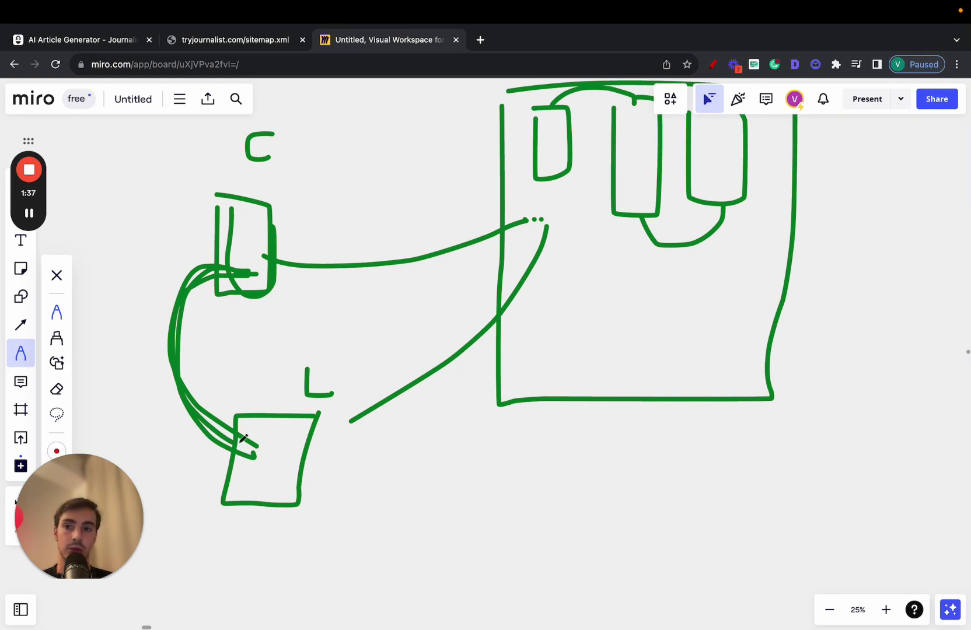
pyautogui.scroll(-5, 244, 438)
pyautogui.hscroll(2, 244, 439)
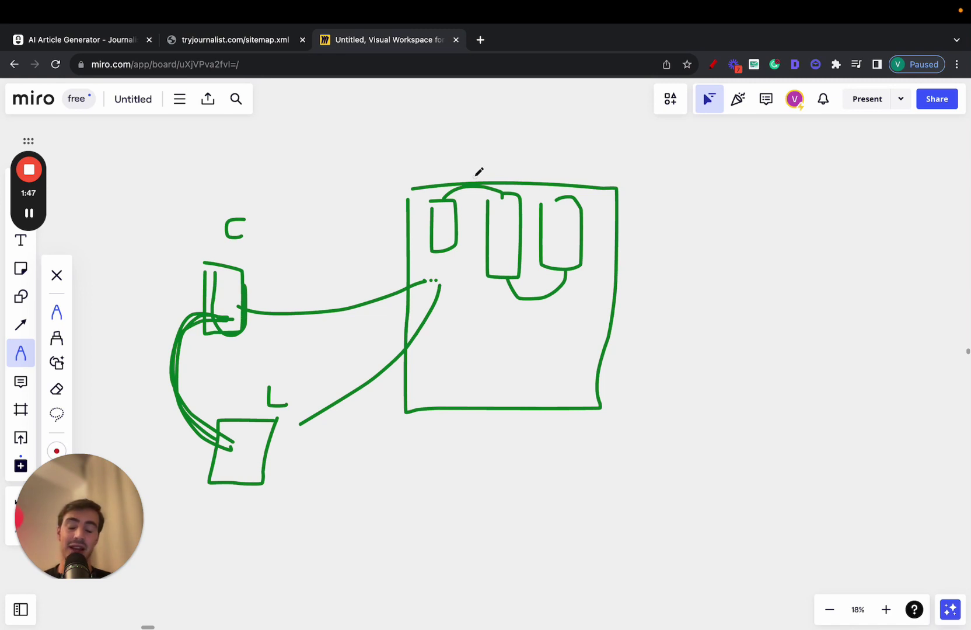
# From the Journalist AI History, open the 10-article Algarve surf keywords batch
pyautogui.click(106, 46)
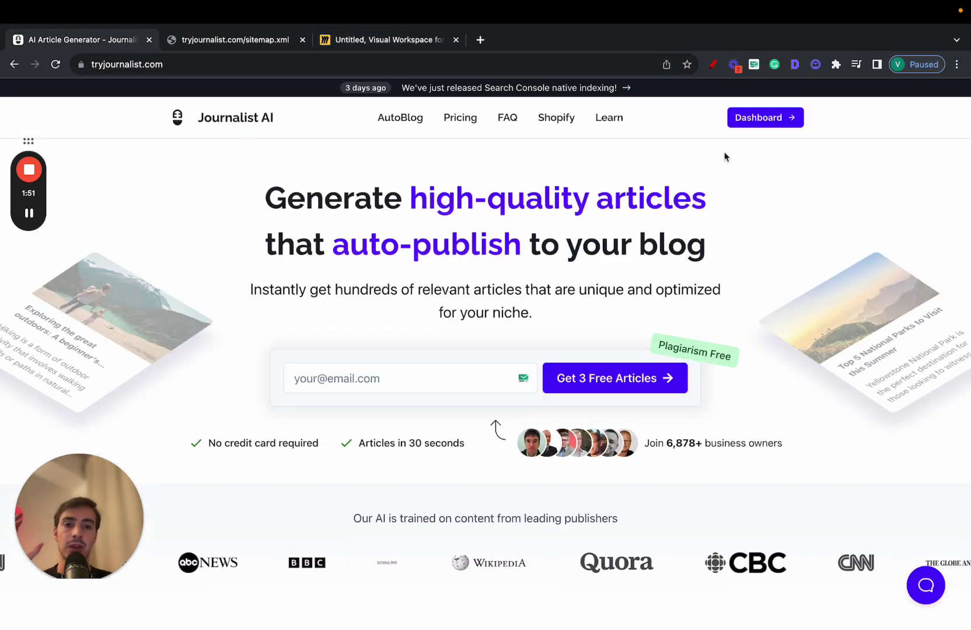
pyautogui.click(755, 124)
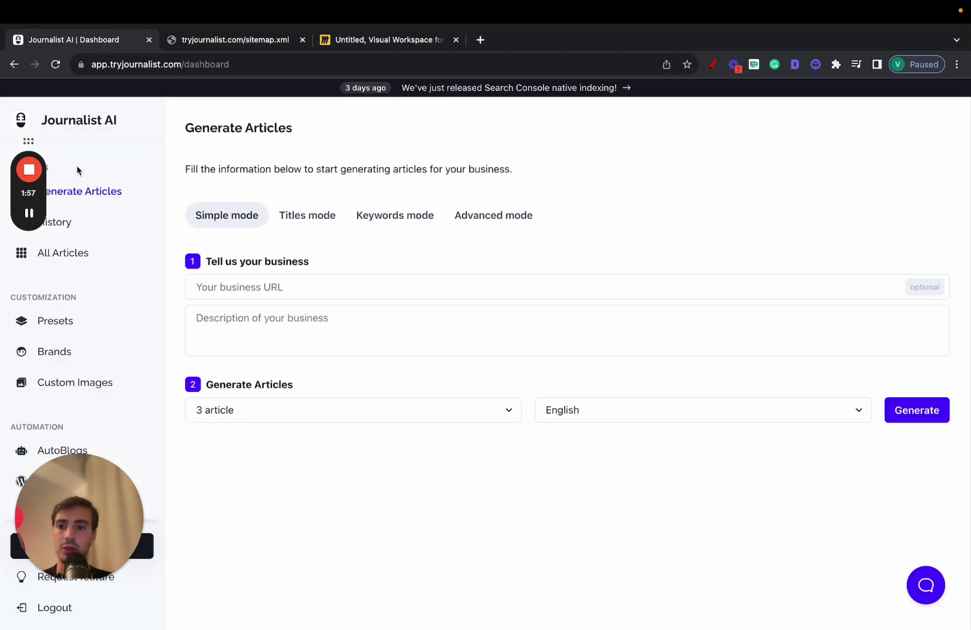
pyautogui.click(76, 220)
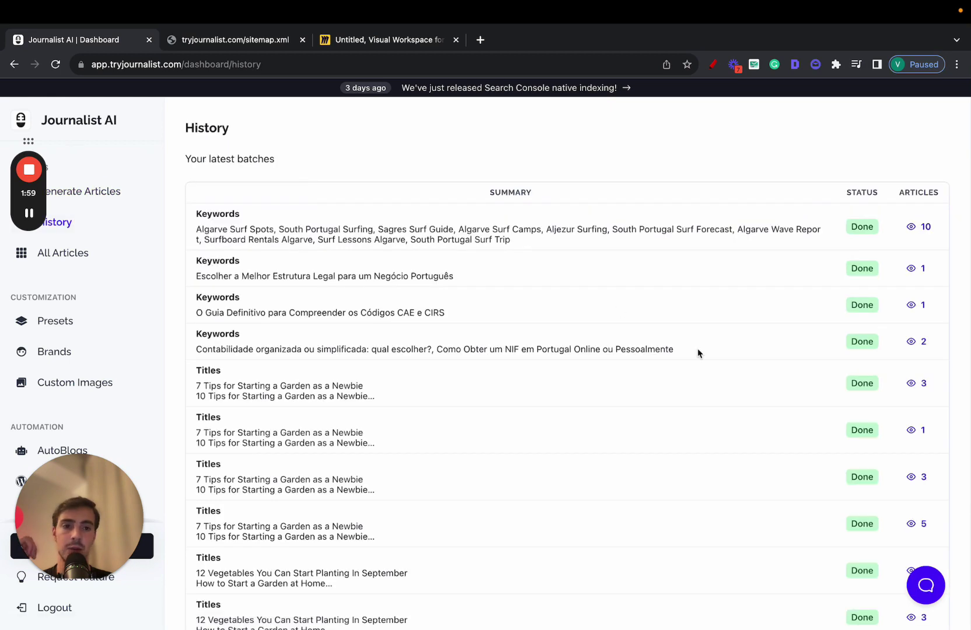
pyautogui.scroll(-3, 698, 348)
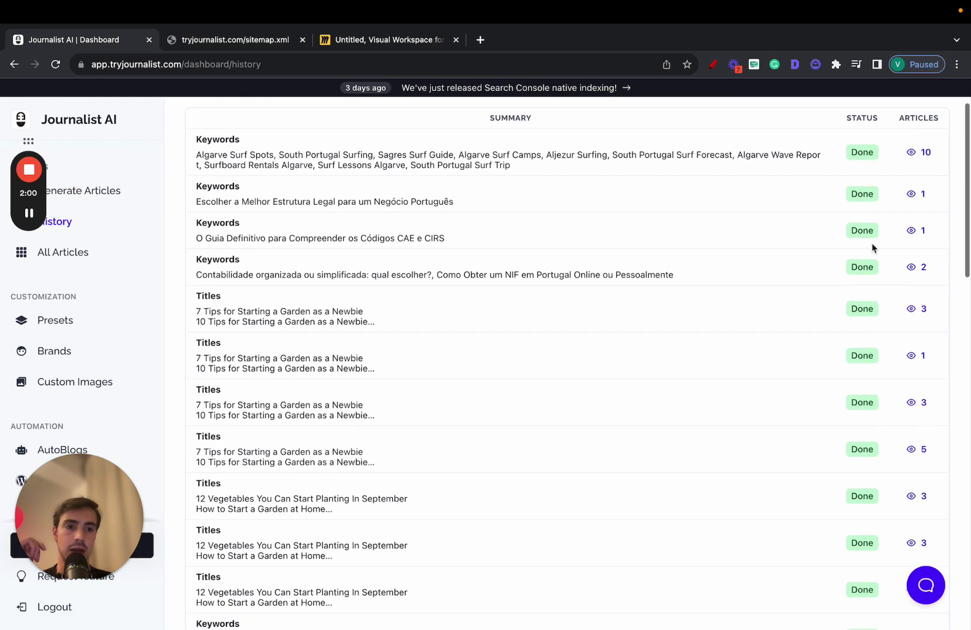
pyautogui.click(922, 158)
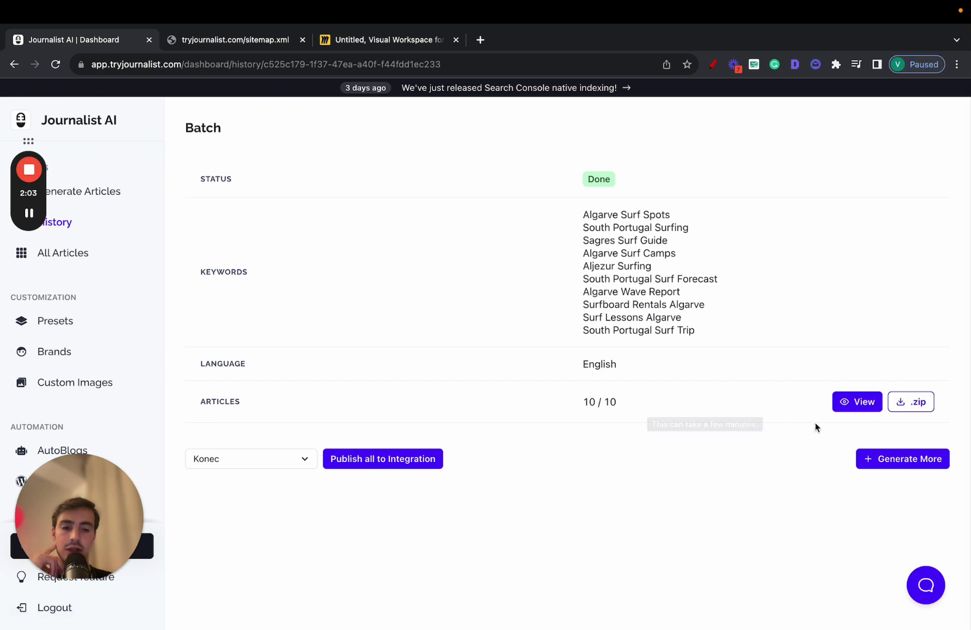
# Preview the surf camps article and open its Lonely Planet link in a new tab
pyautogui.click(850, 403)
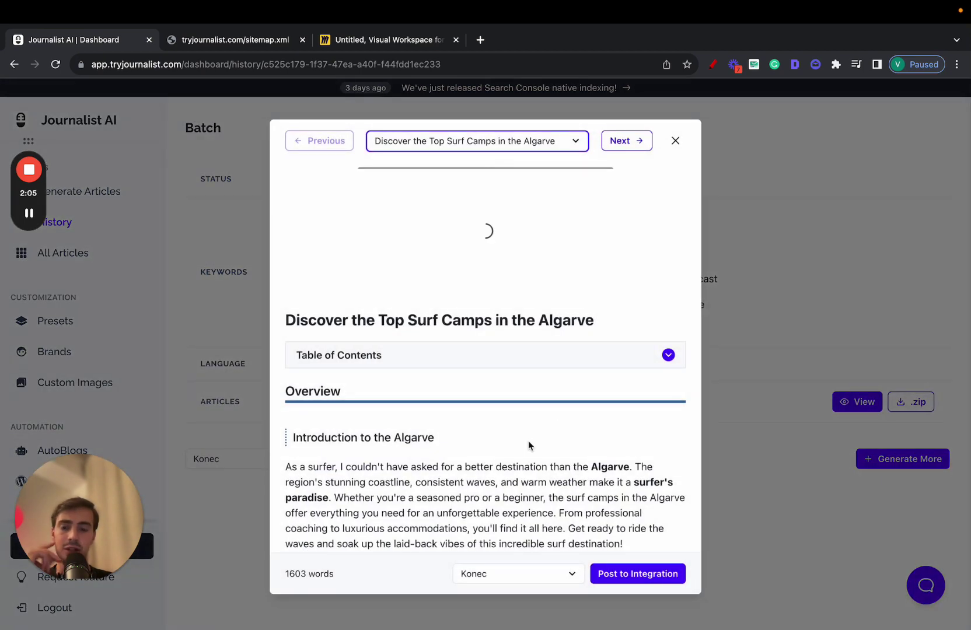
pyautogui.scroll(-4, 534, 321)
pyautogui.scroll(-5, 538, 330)
pyautogui.scroll(1, 536, 326)
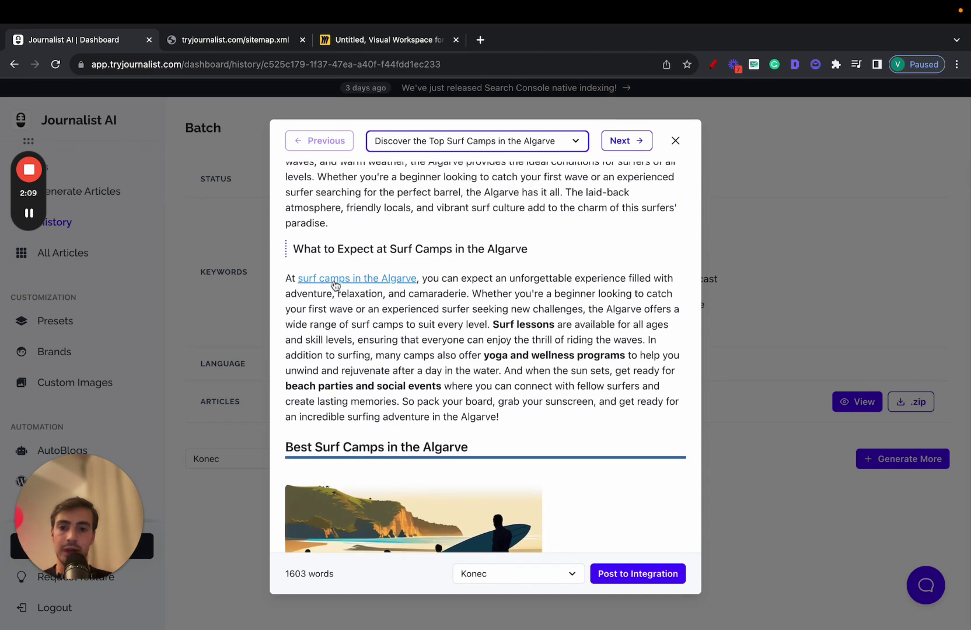
pyautogui.moveTo(298, 279); pyautogui.dragTo(426, 278)
pyautogui.click(428, 279)
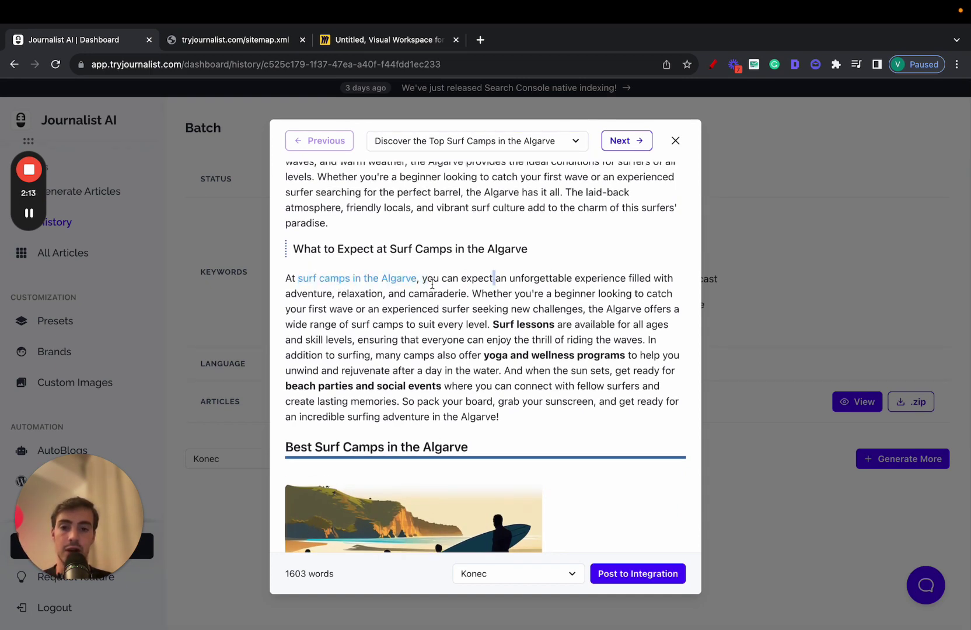
pyautogui.keyDown('super'); pyautogui.click(392, 282); pyautogui.keyUp('super')
pyautogui.click(234, 39)
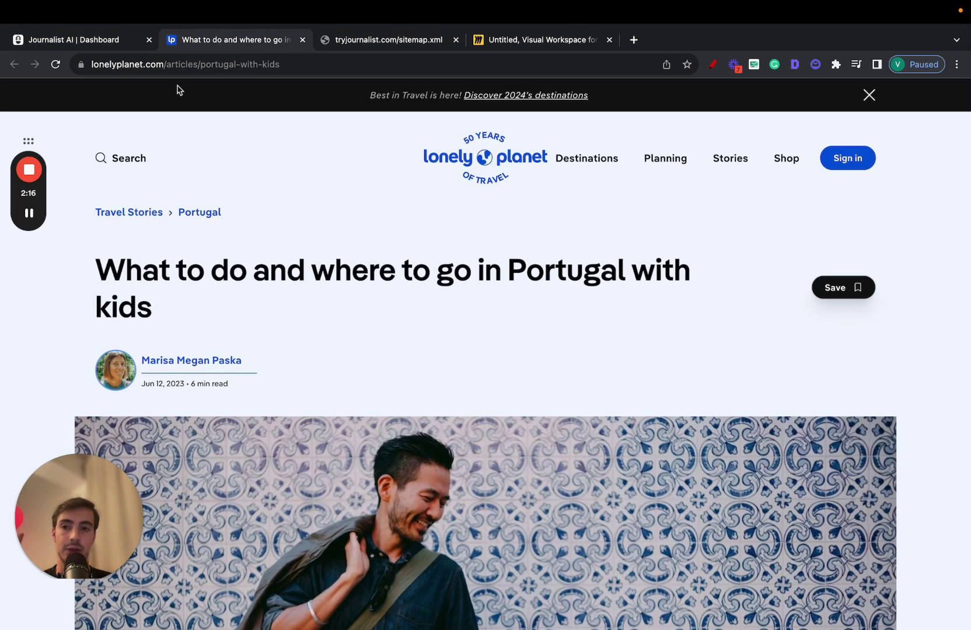
pyautogui.click(116, 41)
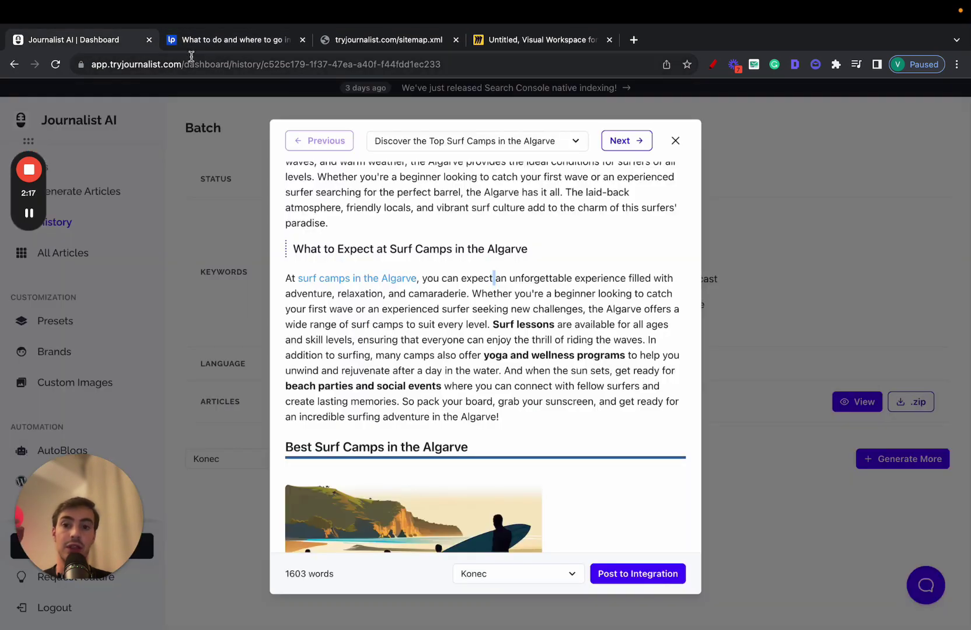
pyautogui.click(194, 41)
pyautogui.click(117, 41)
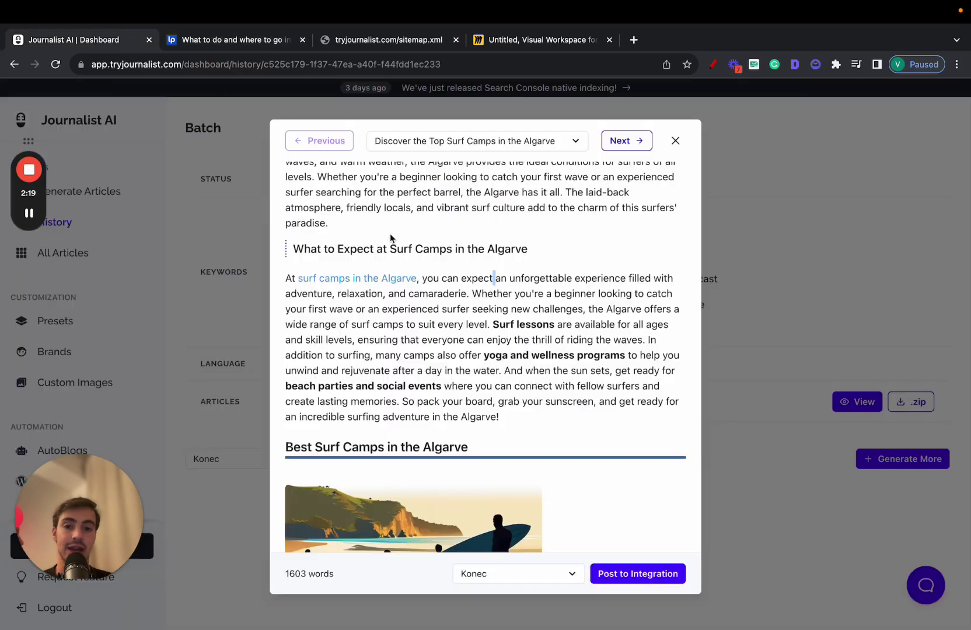
# Open the article's 58 Surf purchase link in a new tab and check its address
pyautogui.scroll(-8, 390, 238)
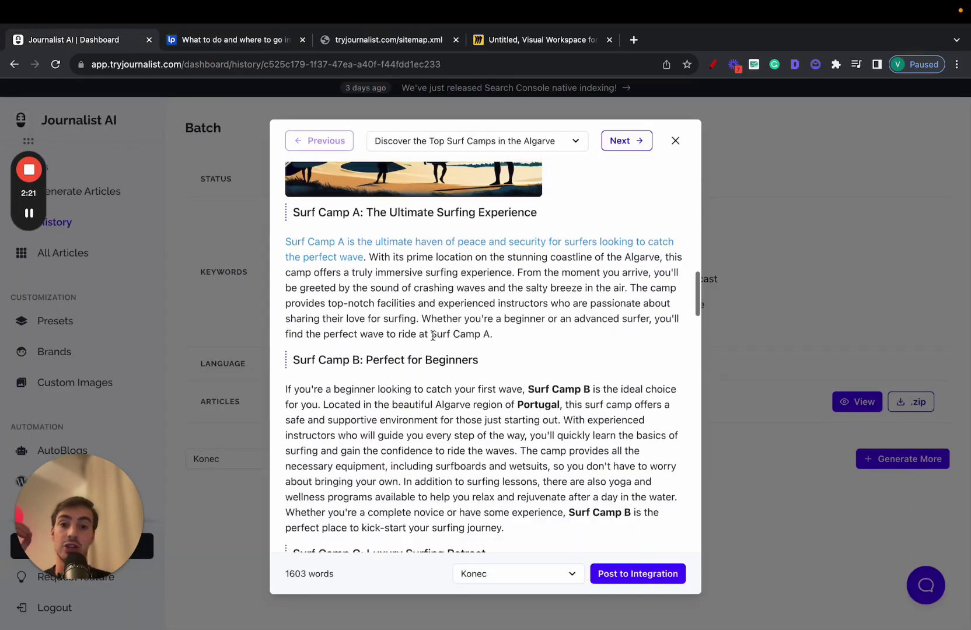
pyautogui.scroll(-15, 433, 335)
pyautogui.scroll(12, 432, 336)
pyautogui.scroll(-10, 433, 335)
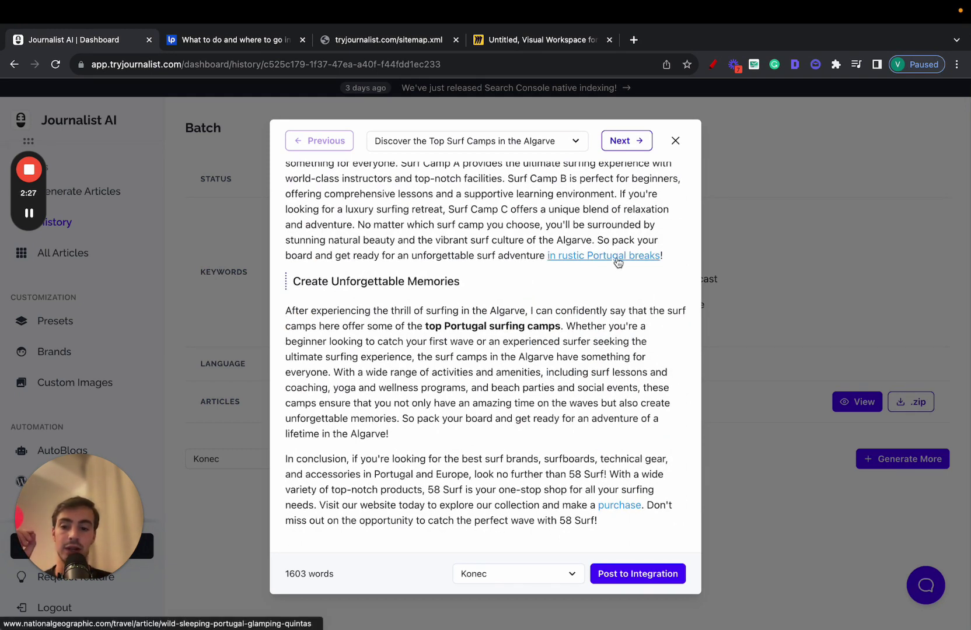
pyautogui.click(624, 511)
pyautogui.click(336, 47)
pyautogui.click(197, 65)
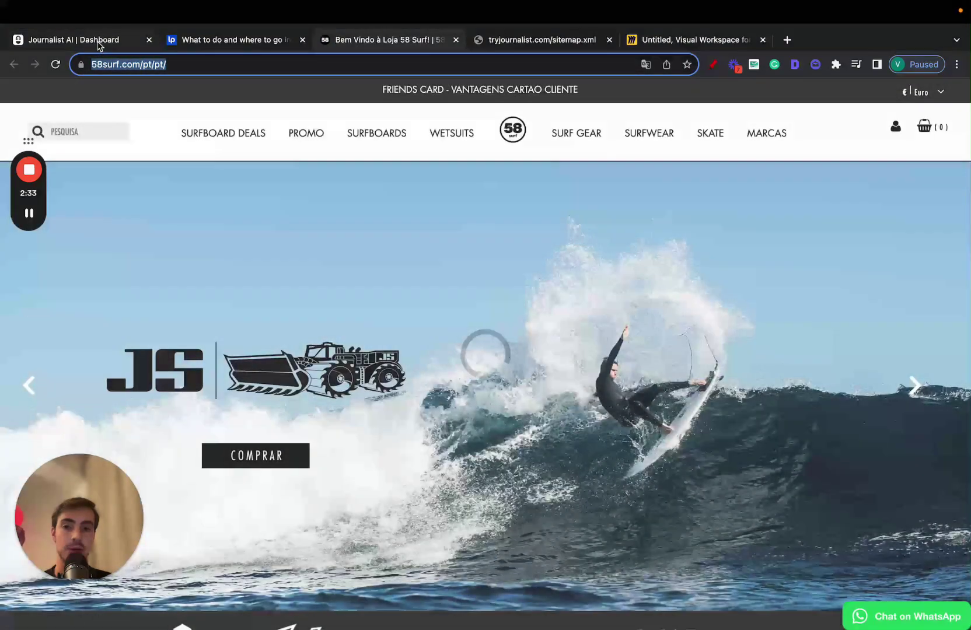
pyautogui.click(100, 45)
pyautogui.scroll(15, 496, 274)
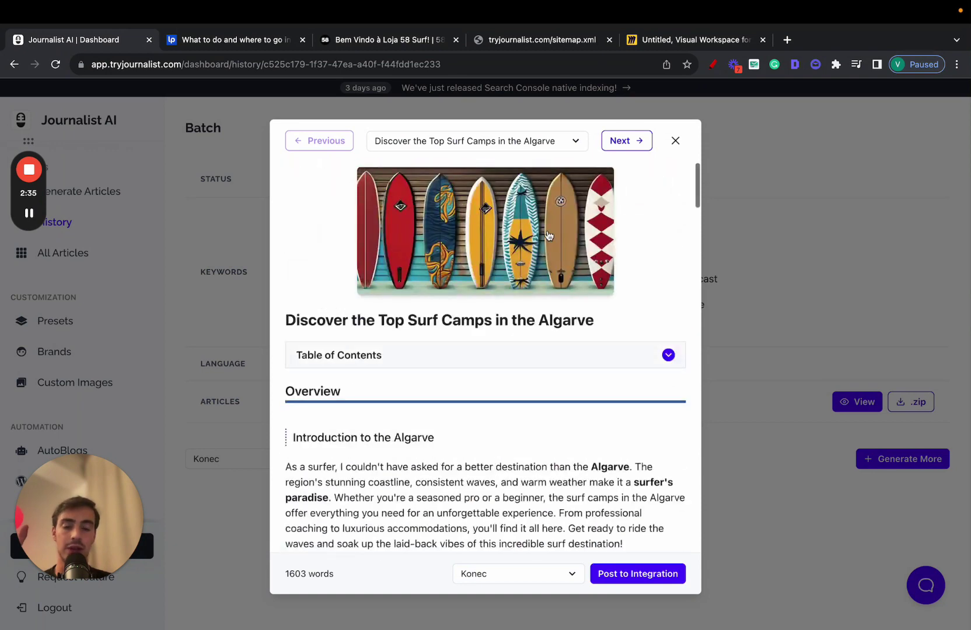
# Close the preview and view the Generate Articles page in Keywords and Advanced modes
pyautogui.click(676, 140)
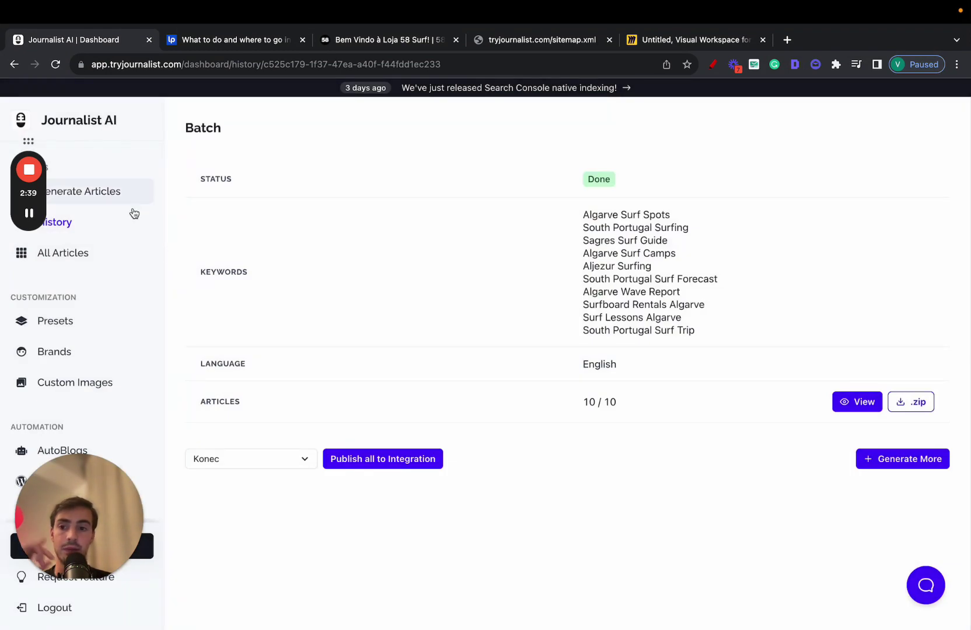
pyautogui.click(88, 191)
pyautogui.click(355, 223)
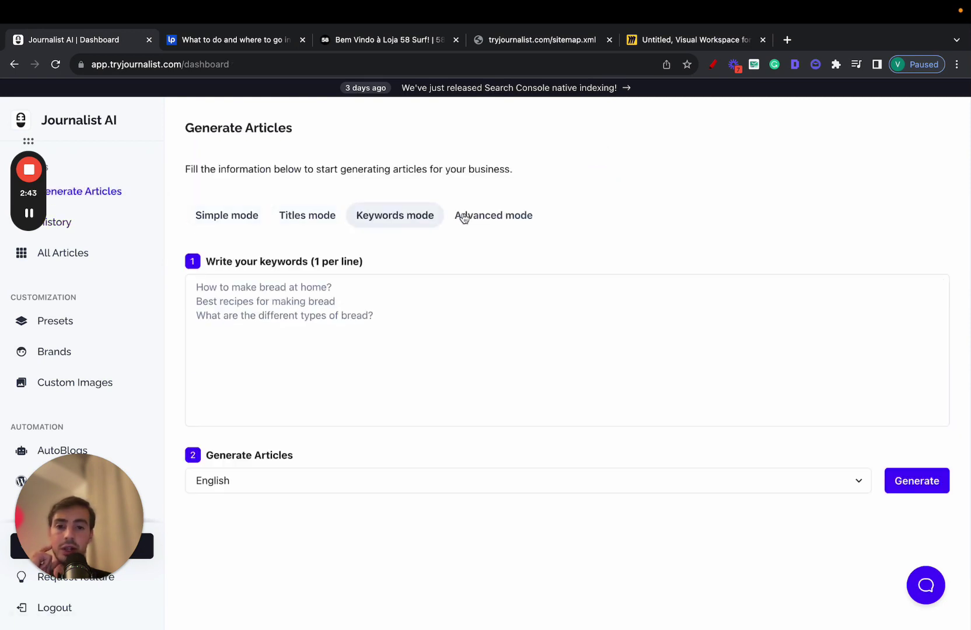
pyautogui.click(465, 218)
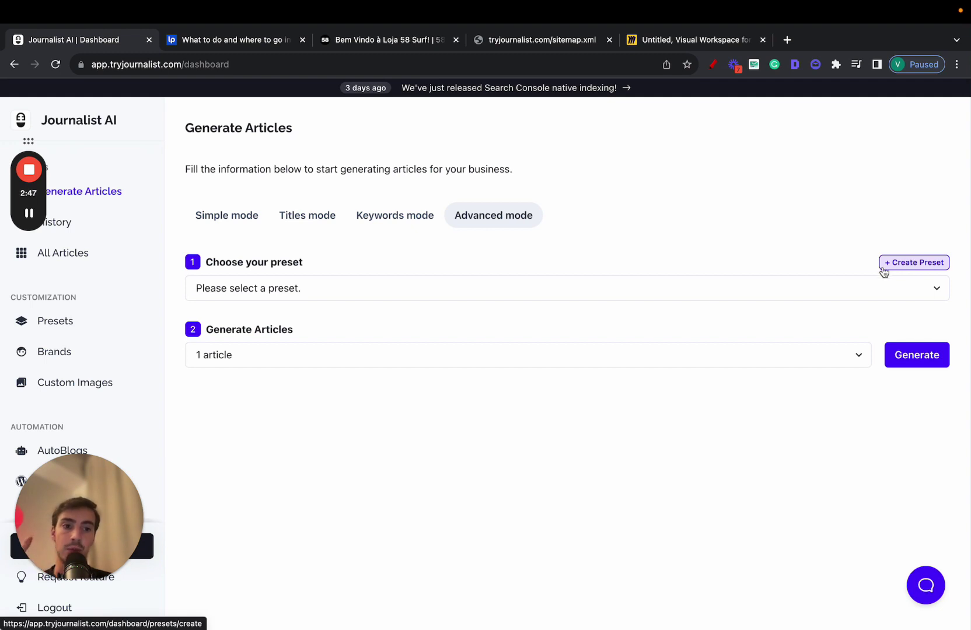
# Edit the My Surf Blog preset and collapse its Base and Content sections
pyautogui.click(93, 331)
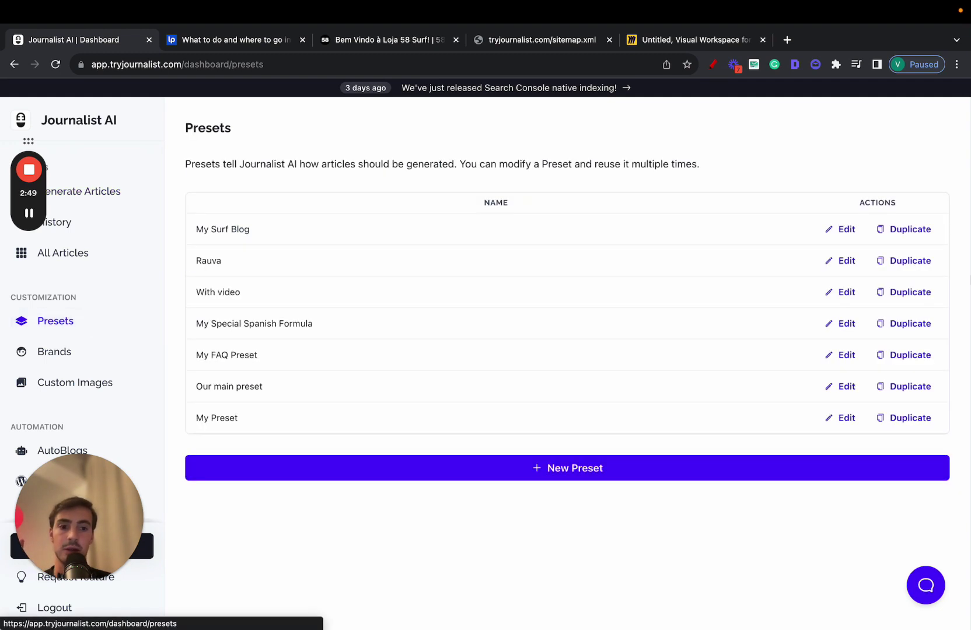
pyautogui.click(854, 240)
pyautogui.click(497, 279)
pyautogui.click(429, 301)
# Collapse the Structure, Internal Linking, External Linking, Images and Videos sections
pyautogui.click(365, 339)
pyautogui.click(337, 354)
pyautogui.click(315, 378)
pyautogui.click(295, 404)
pyautogui.click(277, 432)
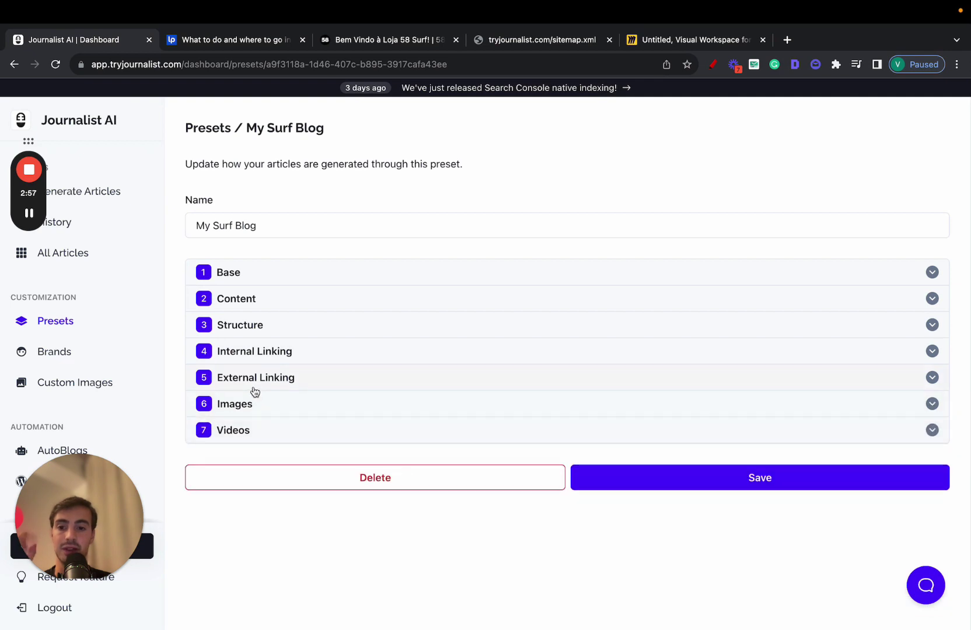
pyautogui.click(255, 363)
pyautogui.scroll(-2, 335, 395)
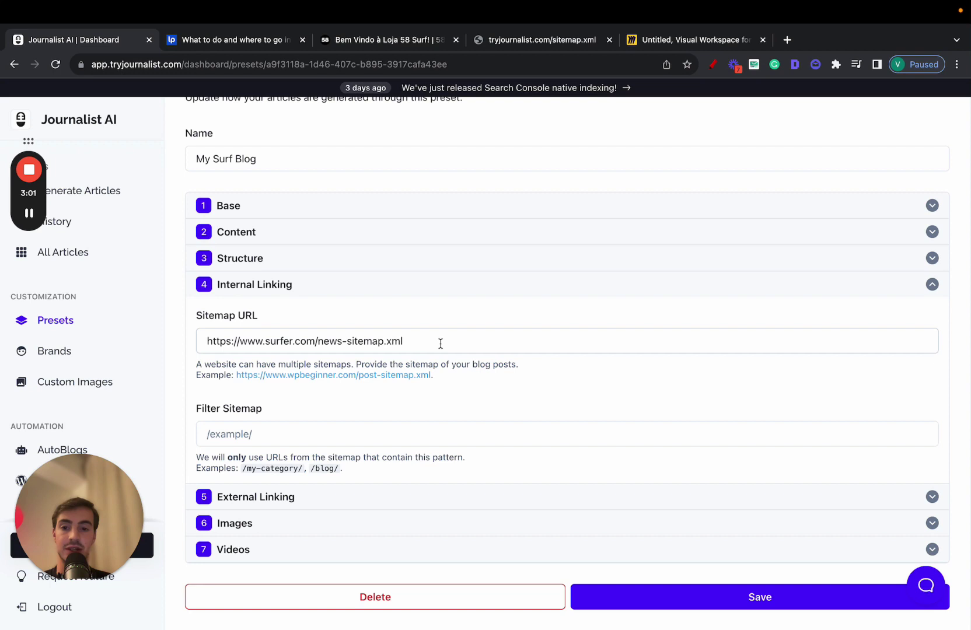
pyautogui.moveTo(441, 344); pyautogui.dragTo(191, 349)
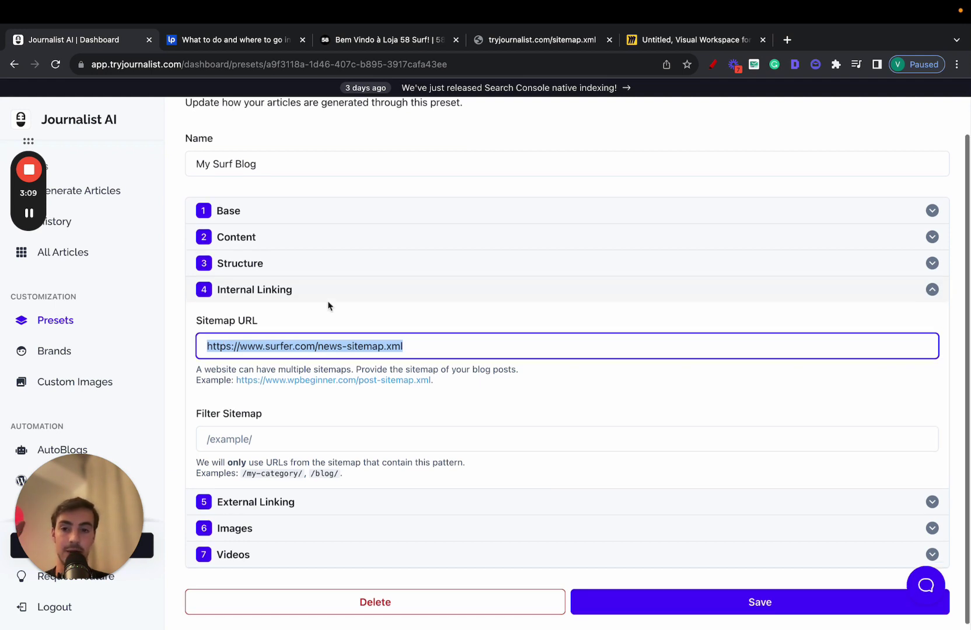
pyautogui.scroll(2, 329, 297)
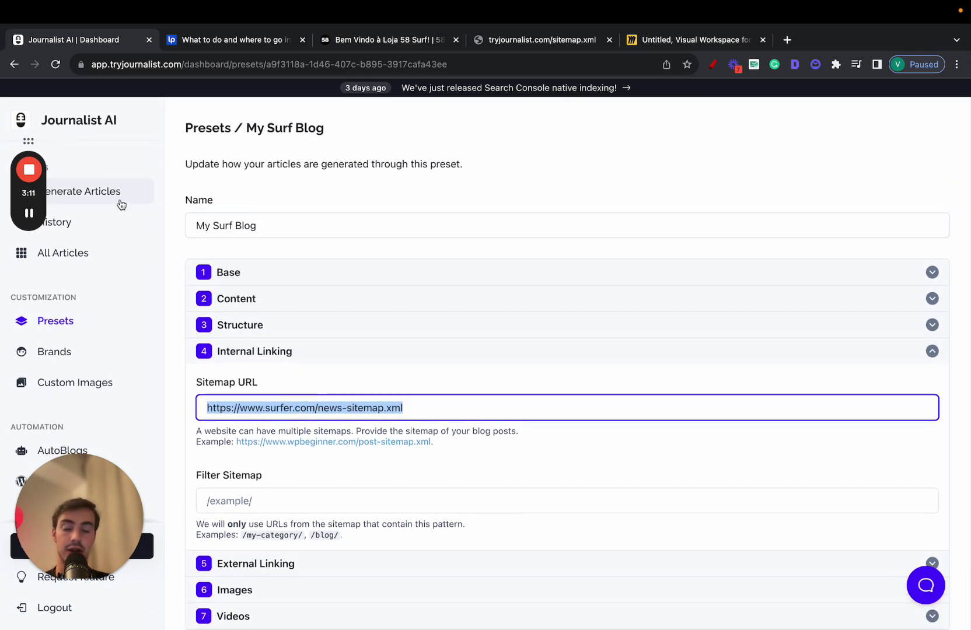
# Configure an Advanced batch of 300 articles using the My Surf Blog preset
pyautogui.click(121, 204)
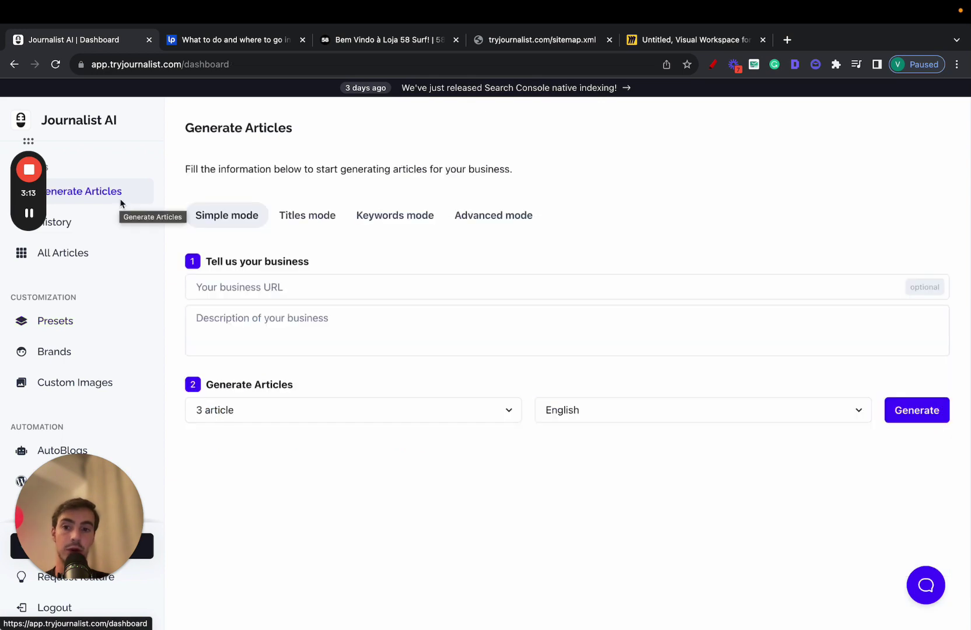
pyautogui.click(489, 228)
pyautogui.click(455, 285)
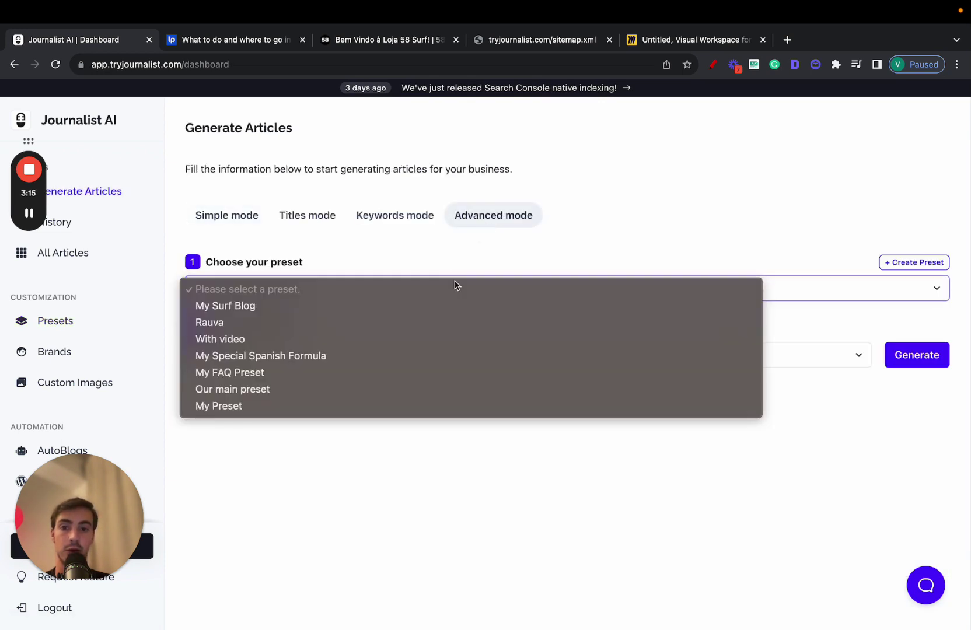
pyautogui.click(410, 306)
pyautogui.click(640, 358)
pyautogui.click(434, 538)
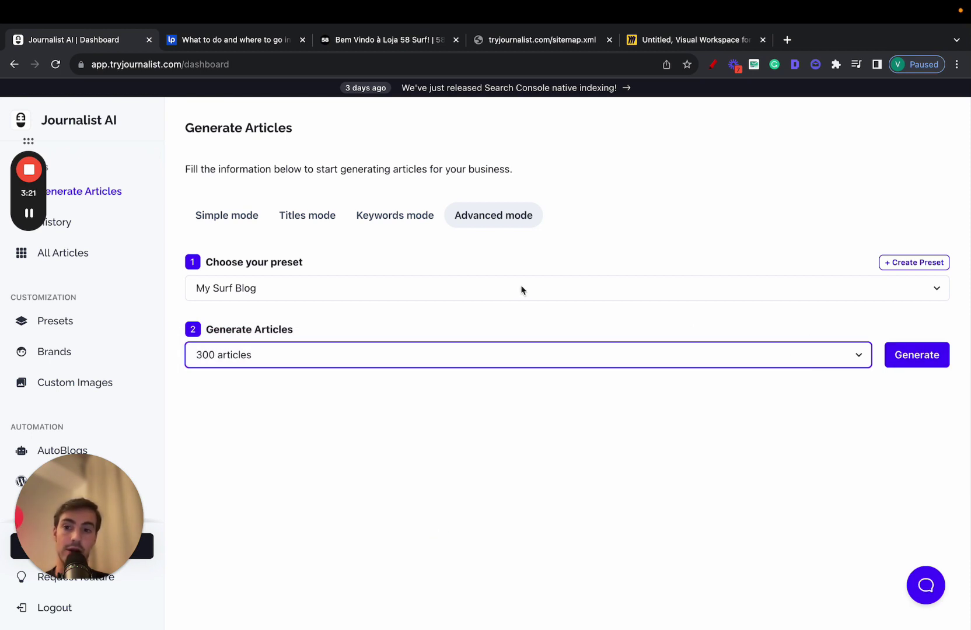
pyautogui.click(83, 325)
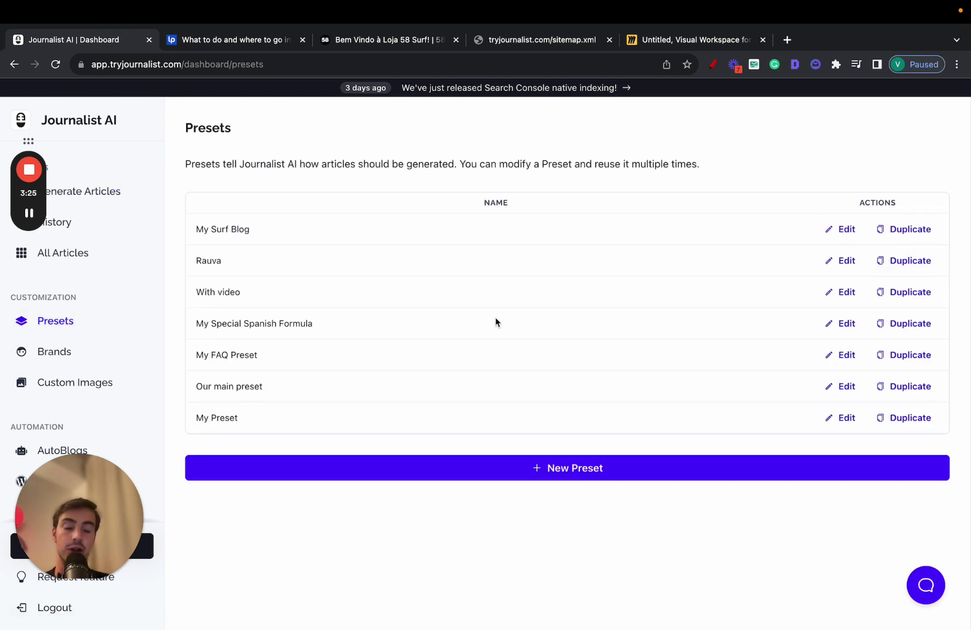
# Edit the My Surf Blog preset and scroll through its full settings form
pyautogui.click(561, 231)
pyautogui.scroll(-3, 462, 310)
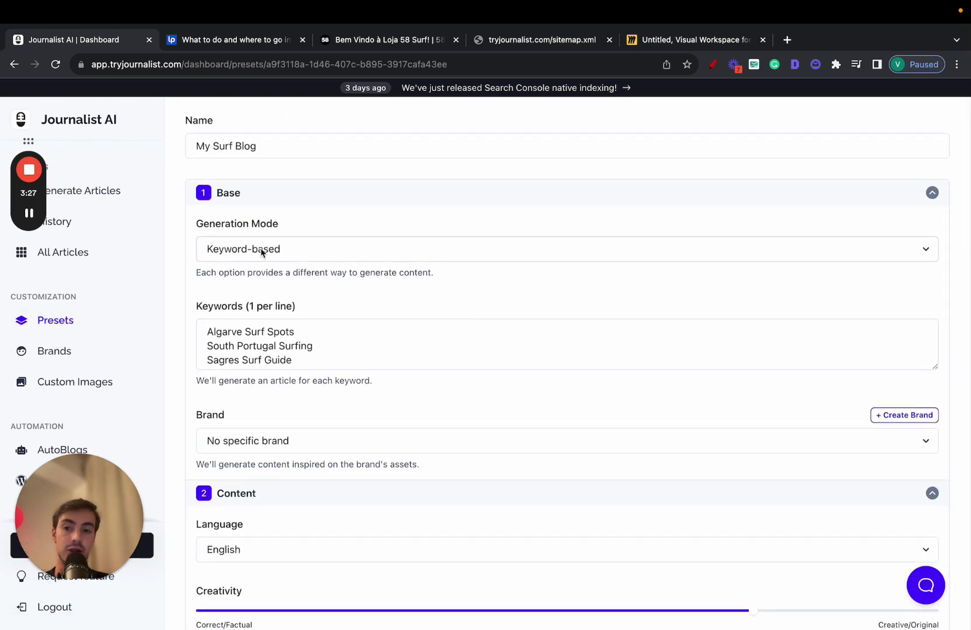
pyautogui.scroll(-1, 274, 241)
pyautogui.scroll(-5, 315, 320)
pyautogui.scroll(-8, 315, 321)
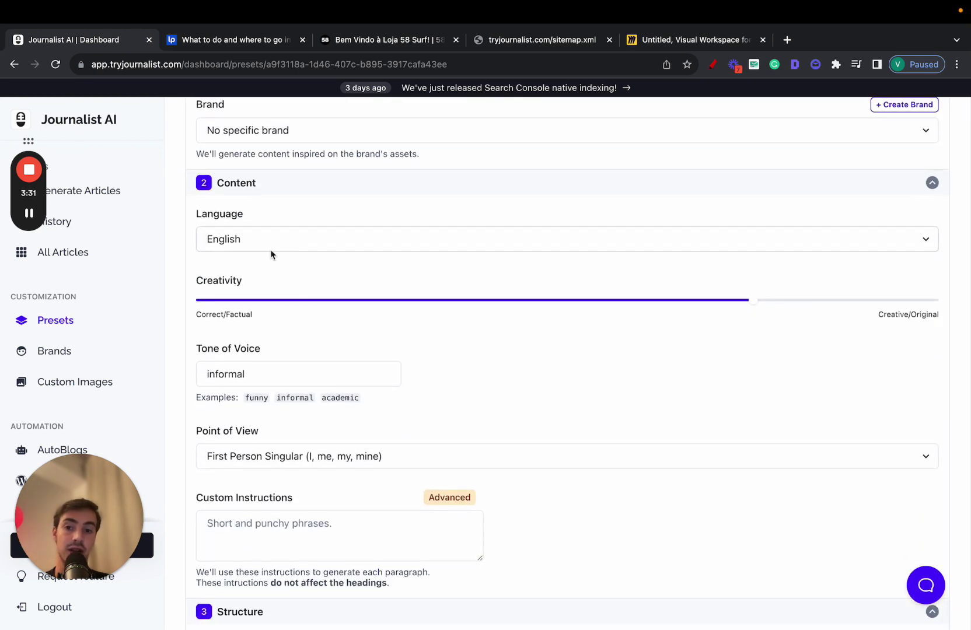
pyautogui.scroll(-4, 863, 296)
pyautogui.scroll(-6, 315, 235)
pyautogui.scroll(-6, 300, 235)
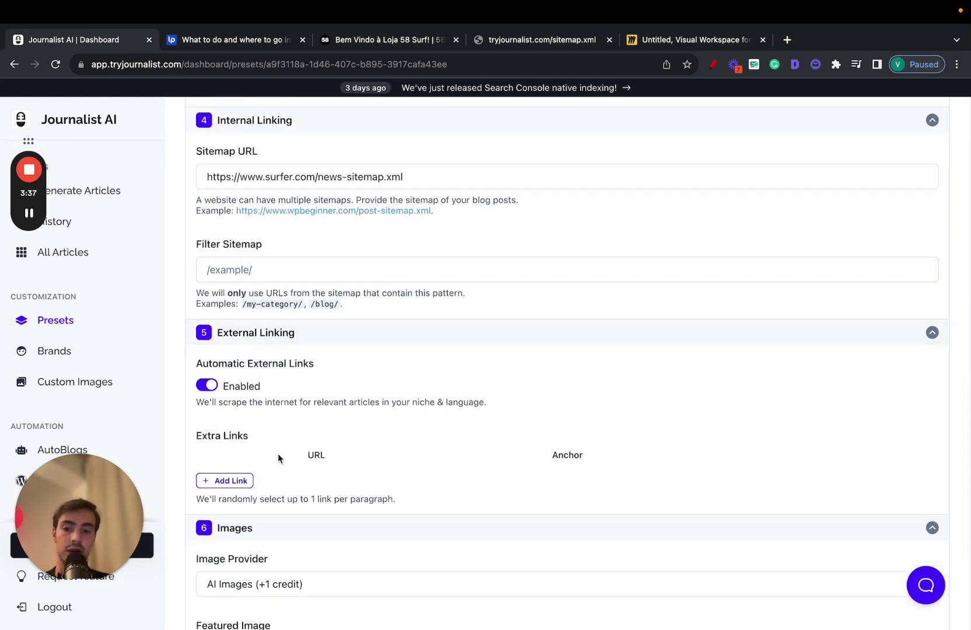
pyautogui.scroll(-5, 320, 529)
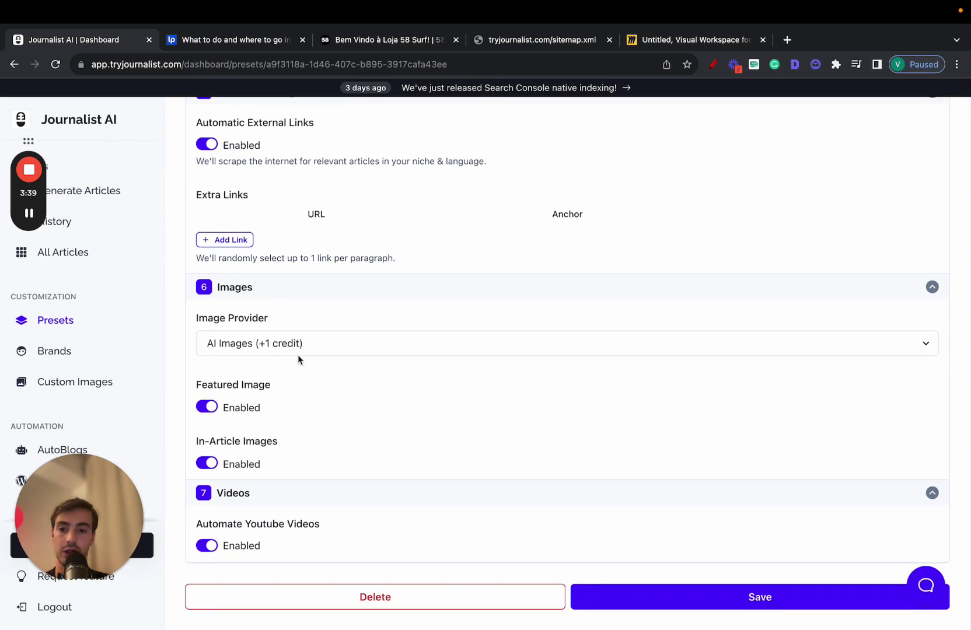
# Collapse the Images, Videos, External Linking, Content and Base sections, leaving Internal Linking
pyautogui.click(262, 295)
pyautogui.click(248, 503)
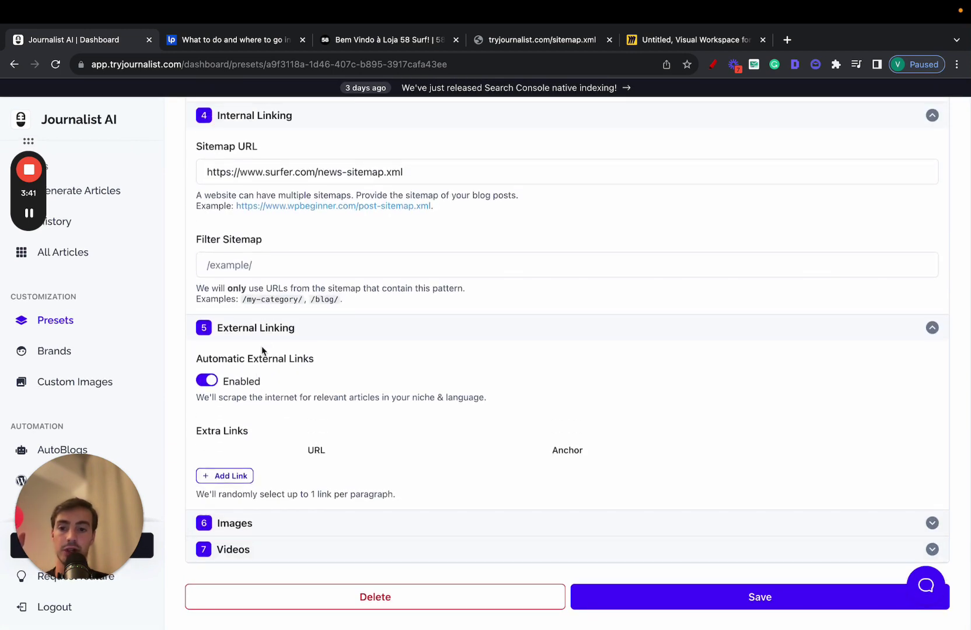
pyautogui.click(268, 332)
pyautogui.scroll(7, 266, 175)
pyautogui.click(264, 210)
pyautogui.scroll(6, 275, 187)
pyautogui.click(262, 199)
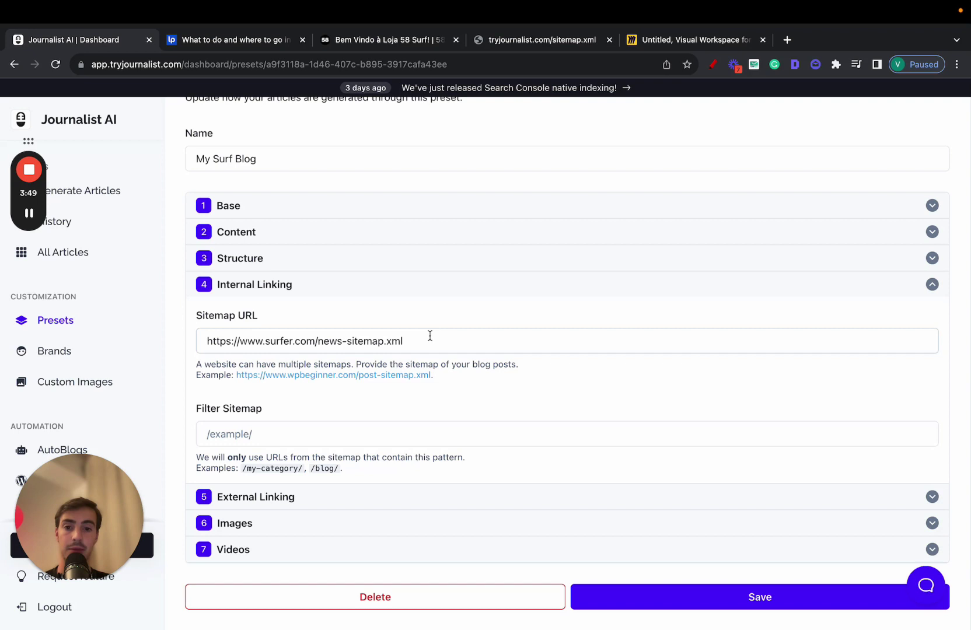
# Clear and paste back the sitemap URL, then check the Filter Sitemap field
pyautogui.moveTo(430, 336); pyautogui.dragTo(197, 340)
pyautogui.hotkey('ctrl', 'c')
pyautogui.press('BackSpace')
pyautogui.hotkey('ctrl', 'v')
pyautogui.moveTo(330, 343); pyautogui.dragTo(444, 343)
pyautogui.click(444, 343)
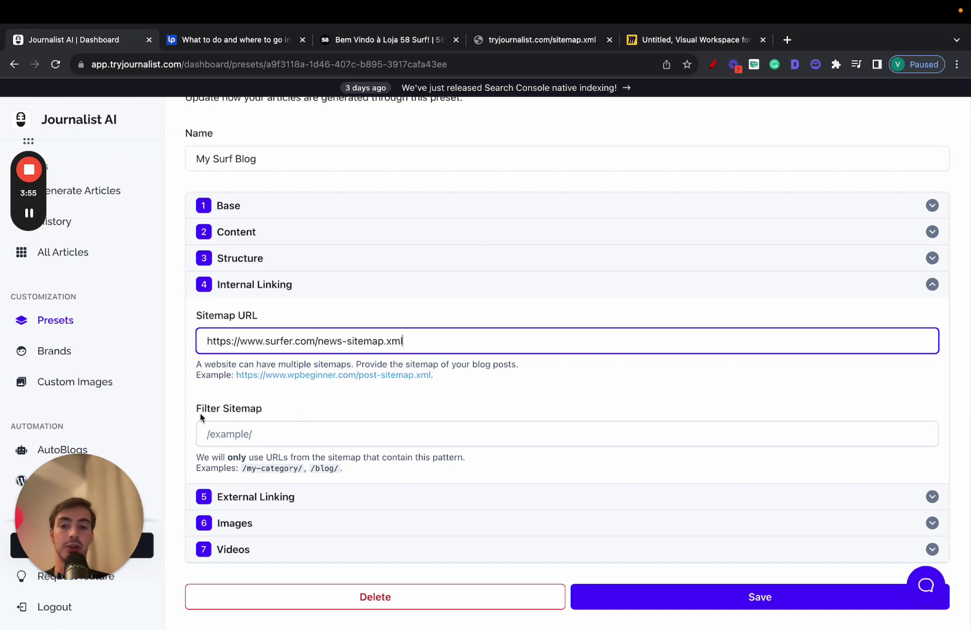
pyautogui.moveTo(201, 417); pyautogui.dragTo(298, 415)
pyautogui.click(297, 412)
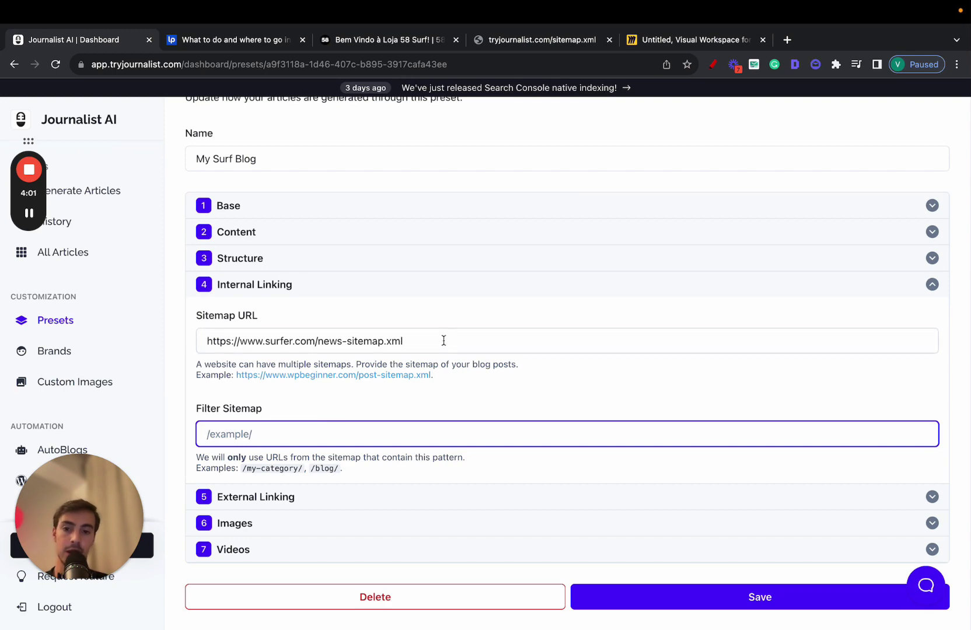
pyautogui.moveTo(445, 341); pyautogui.dragTo(199, 344)
pyautogui.click(371, 343)
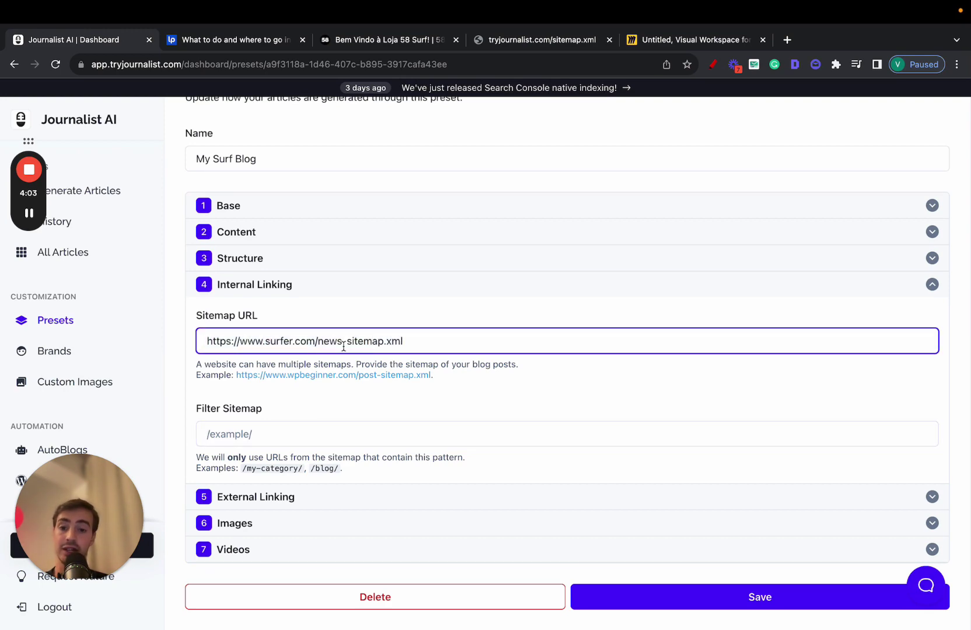
pyautogui.scroll(5, 341, 346)
pyautogui.moveTo(345, 341); pyautogui.dragTo(317, 342)
pyautogui.press('BackSpace')
pyautogui.press('super+z')
pyautogui.press('BackSpace')
pyautogui.moveTo(401, 146)
pyautogui.mouseDown()
pyautogui.moveTo(402, 166)
pyautogui.moveTo(578, 397)
pyautogui.moveTo(419, 136)
pyautogui.mouseUp()
pyautogui.moveTo(533, 255); pyautogui.dragTo(568, 255)
pyautogui.moveTo(430, 338)
pyautogui.mouseDown()
pyautogui.moveTo(476, 338)
pyautogui.moveTo(516, 377)
pyautogui.moveTo(823, 408)
pyautogui.mouseUp()
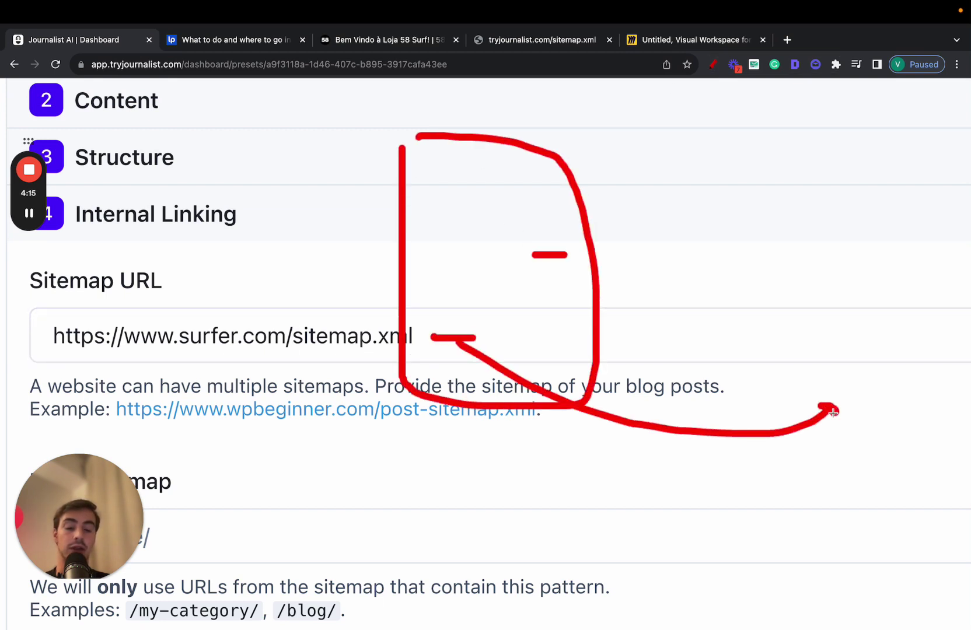
pyautogui.moveTo(553, 252)
pyautogui.mouseDown()
pyautogui.moveTo(702, 132)
pyautogui.moveTo(762, 117)
pyautogui.mouseUp()
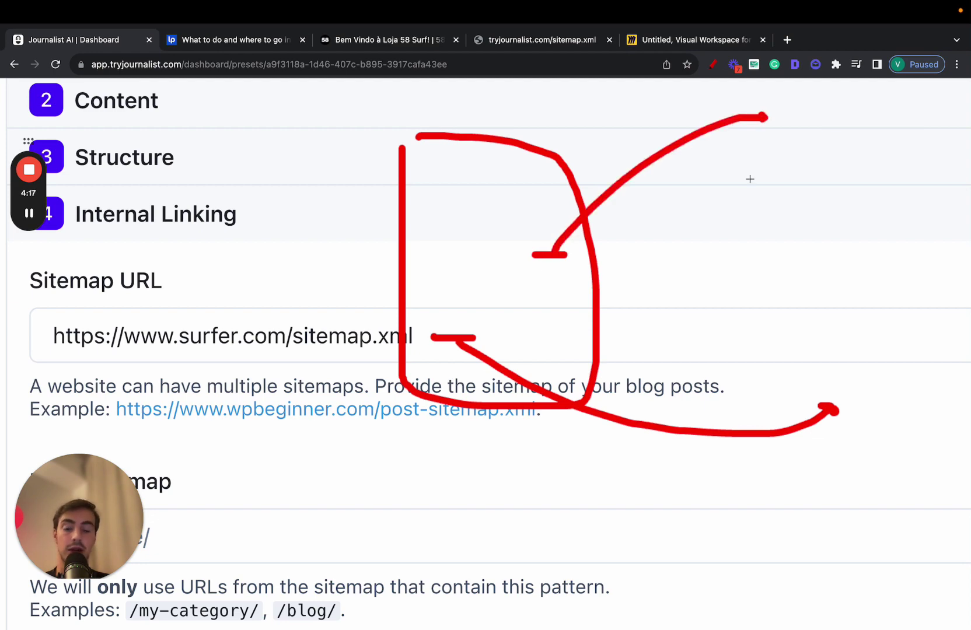
pyautogui.hotkey('ctrl', '0')
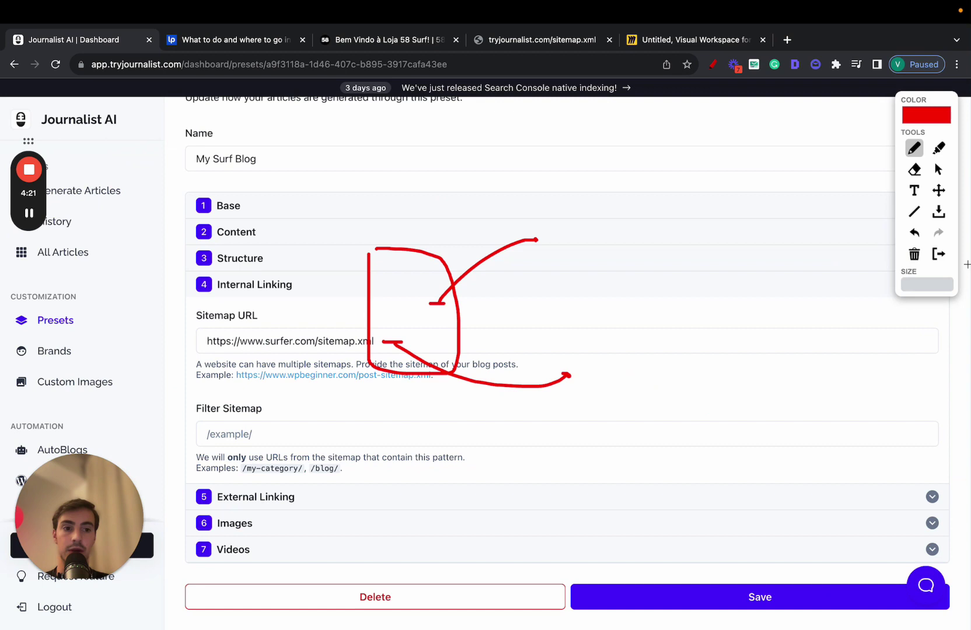
pyautogui.click(938, 254)
pyautogui.click(553, 347)
pyautogui.press('super+z')
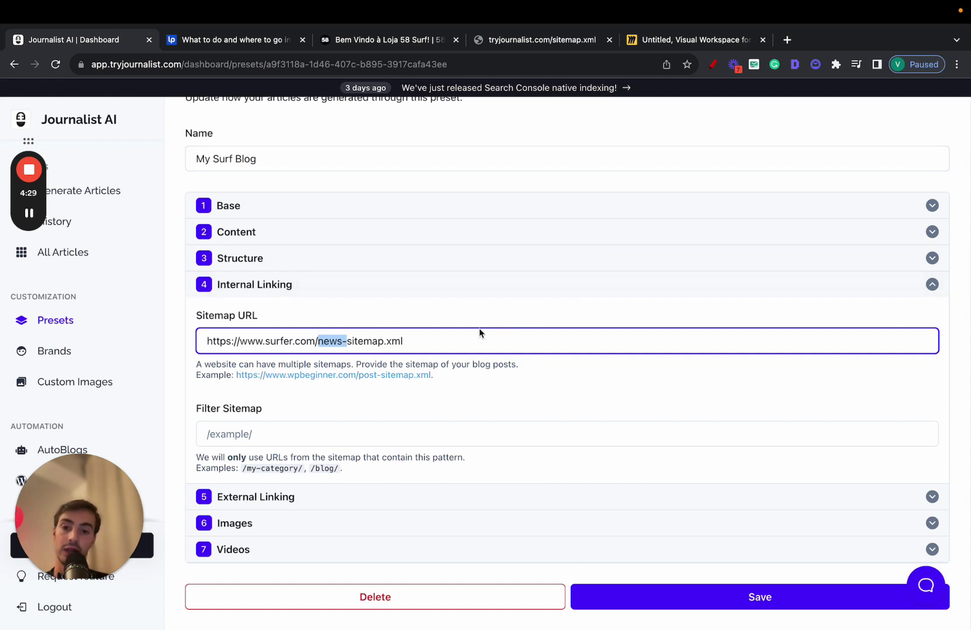
pyautogui.tripleClick(338, 340)
pyautogui.hotkey('ctrl', 'c')
# Load the copied news sitemap URL in another tab, scan its surf articles, and return to Journalist AI
pyautogui.click(393, 41)
pyautogui.click(392, 62)
pyautogui.hotkey('ctrl', 'v')
pyautogui.press('Return')
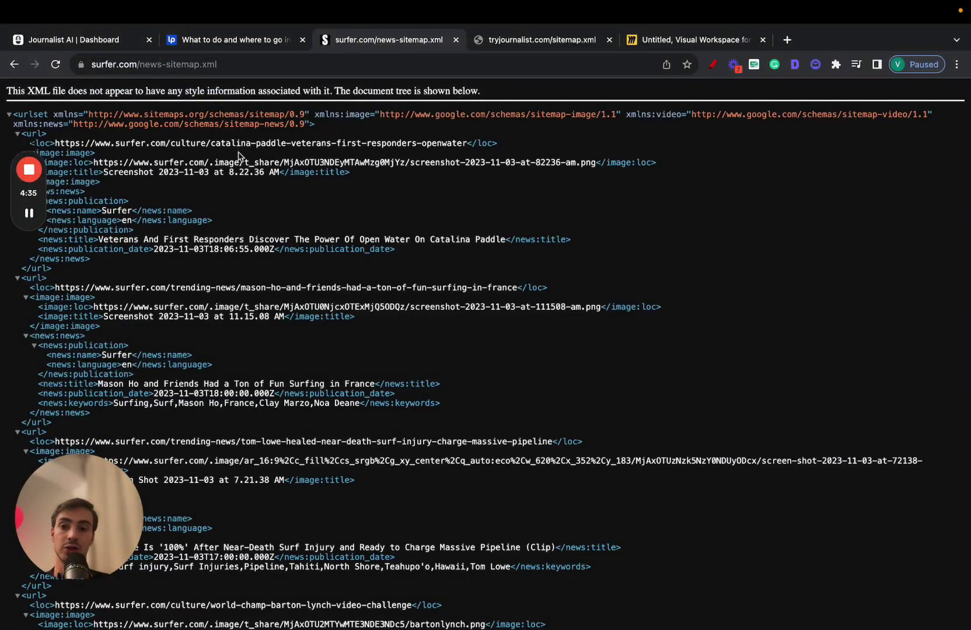
pyautogui.scroll(-1, 243, 206)
pyautogui.moveTo(190, 124); pyautogui.dragTo(296, 125)
pyautogui.scroll(-15, 138, 175)
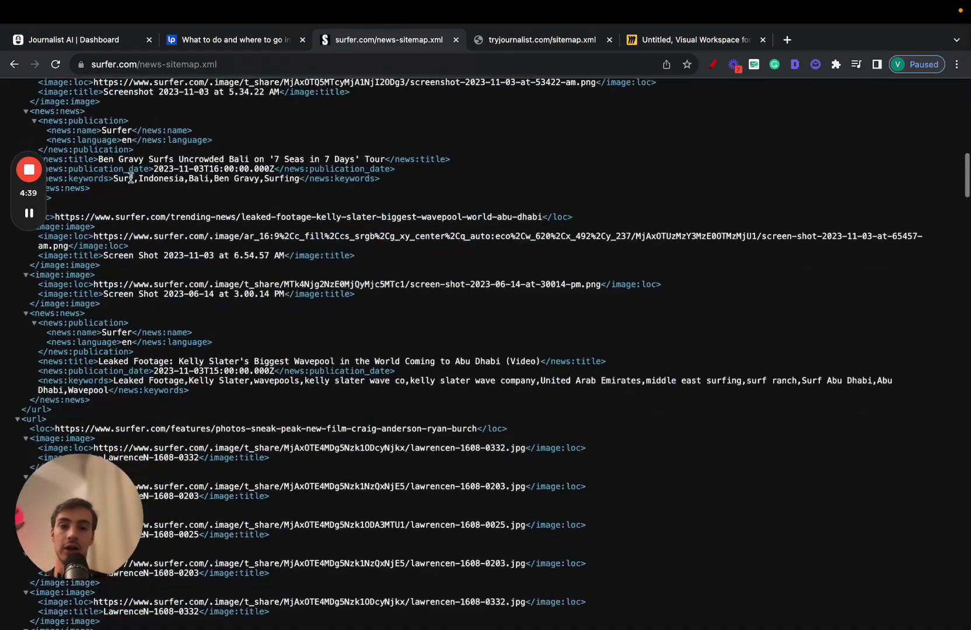
pyautogui.scroll(-8, 131, 178)
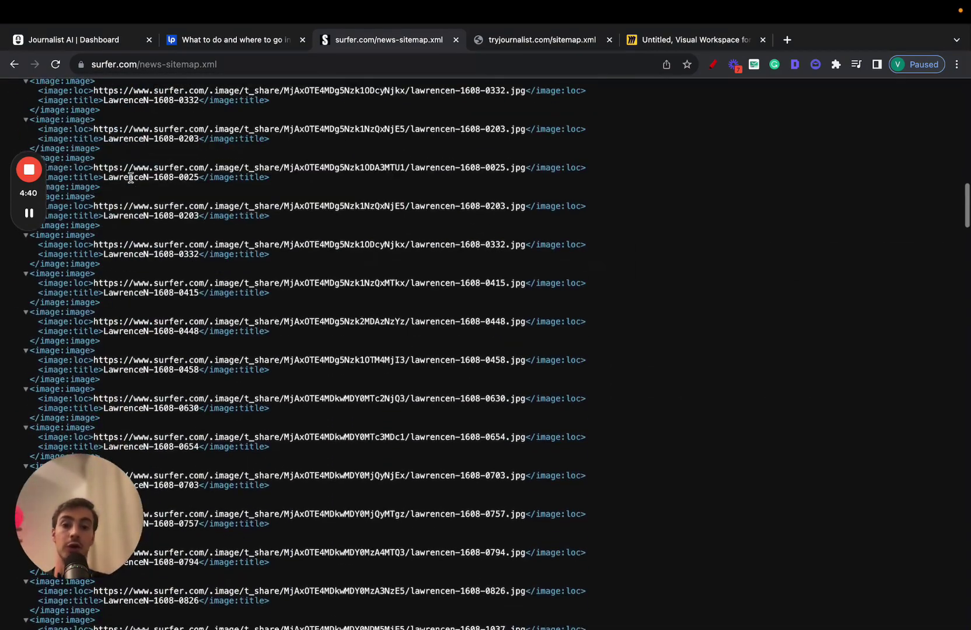
pyautogui.click(114, 48)
# Collapse Internal Linking, choose the My Surf Blog preset in advanced generation, then view History
pyautogui.click(322, 295)
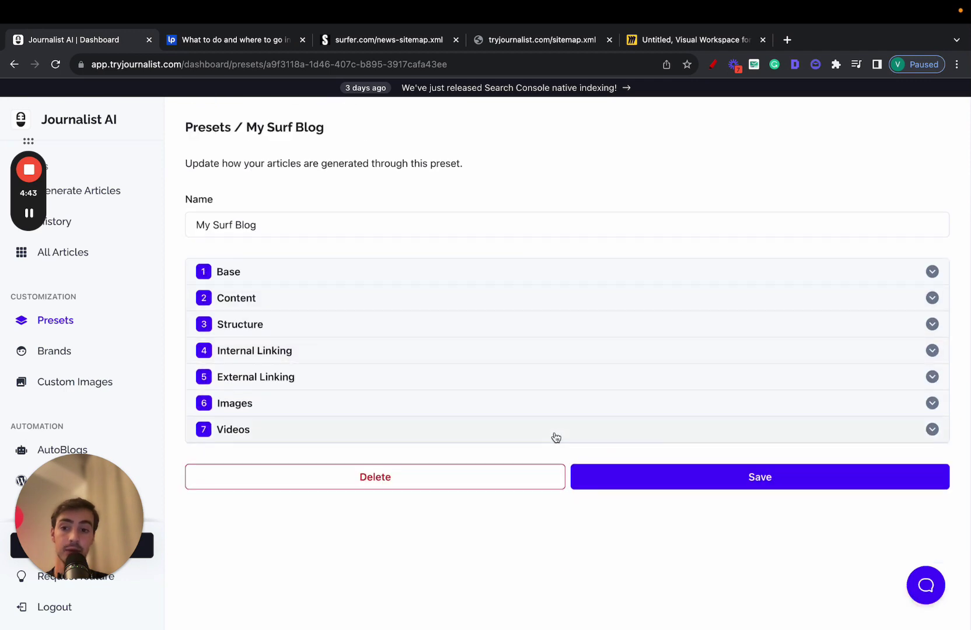
pyautogui.click(129, 202)
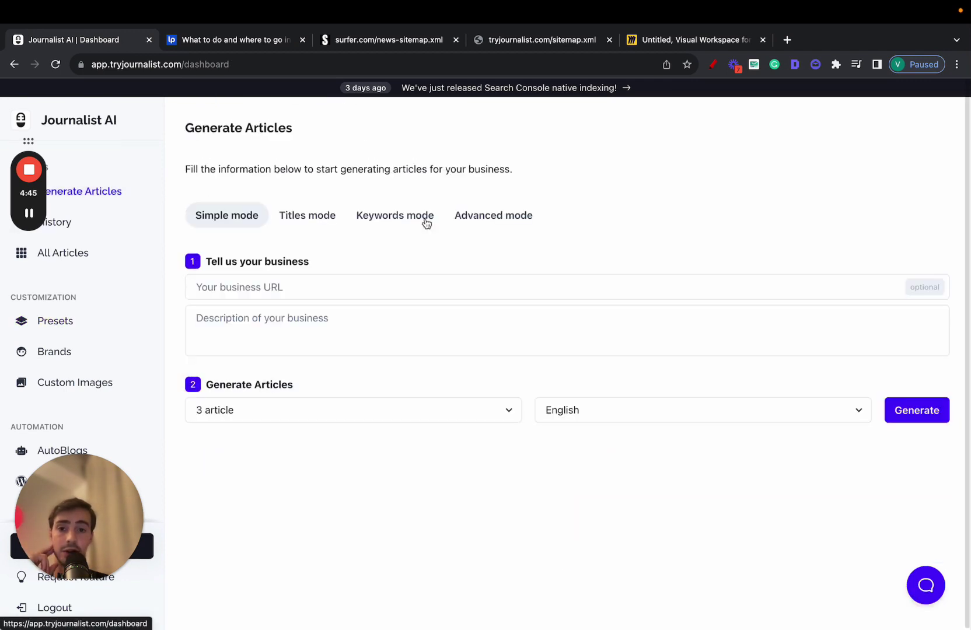
pyautogui.click(485, 225)
pyautogui.click(460, 287)
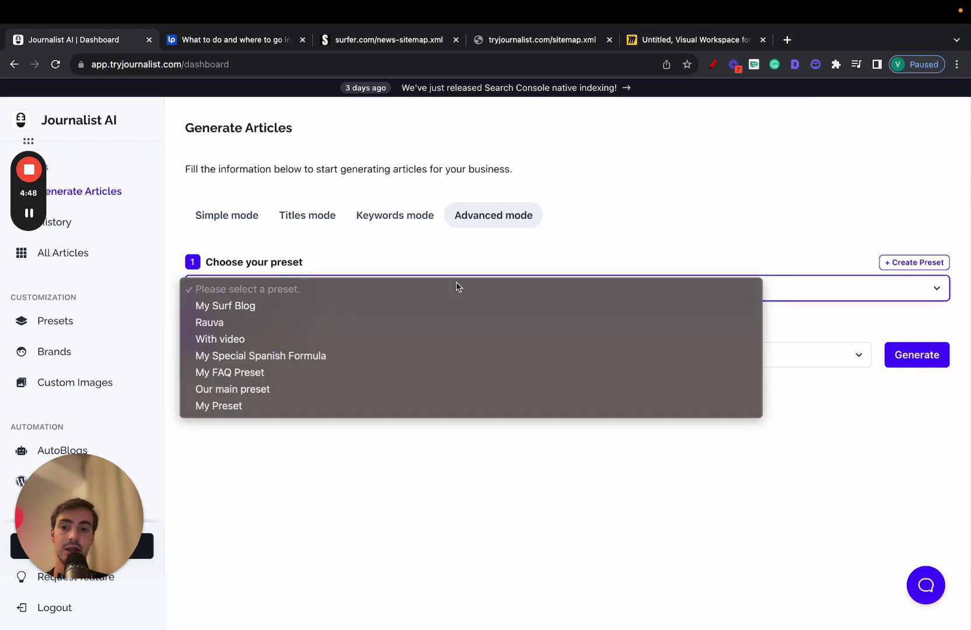
pyautogui.click(367, 309)
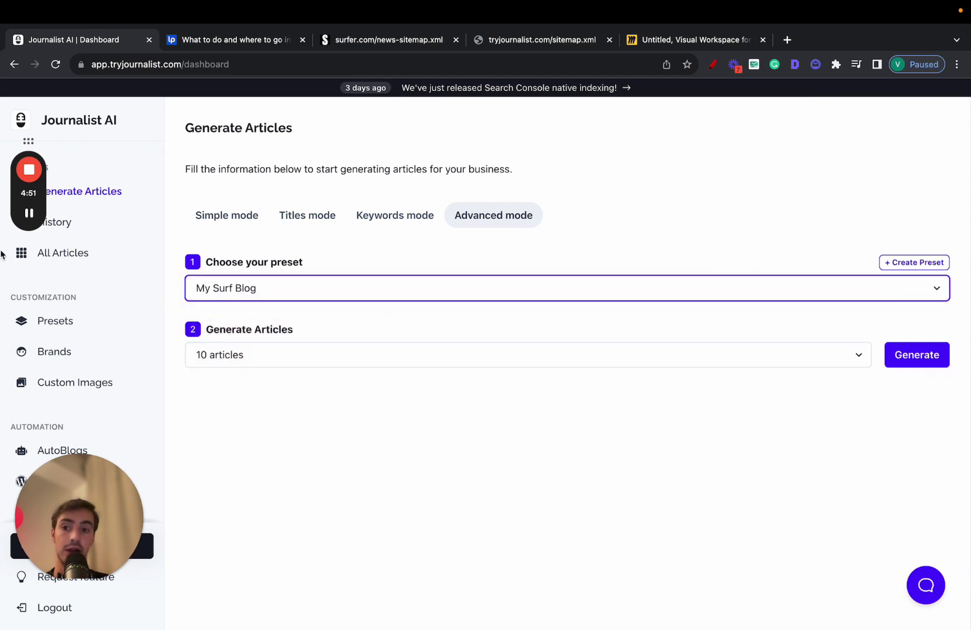
pyautogui.click(57, 222)
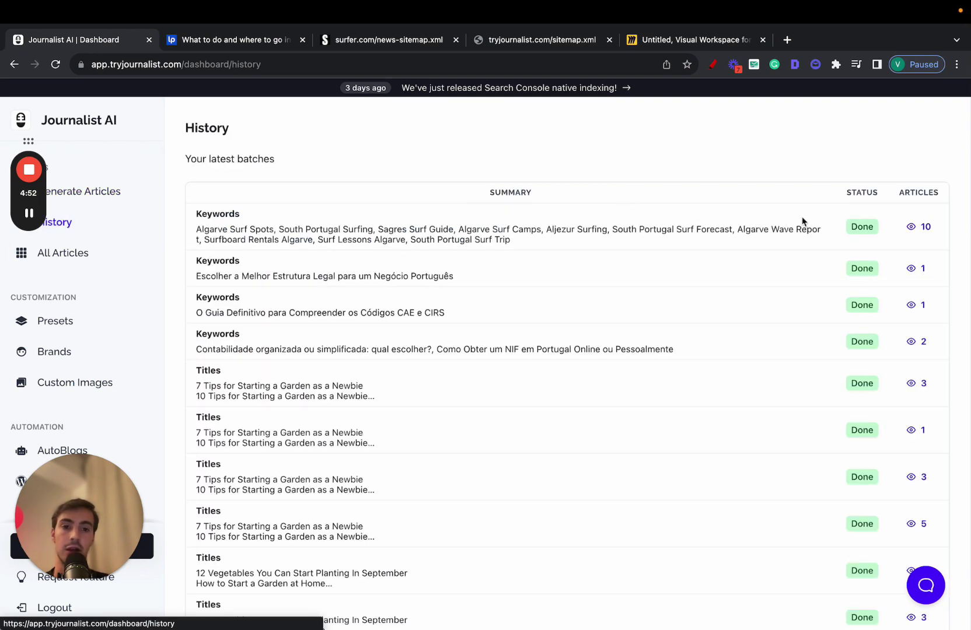
# Open the Algarve surf keywords batch and preview its generated articles
pyautogui.click(904, 234)
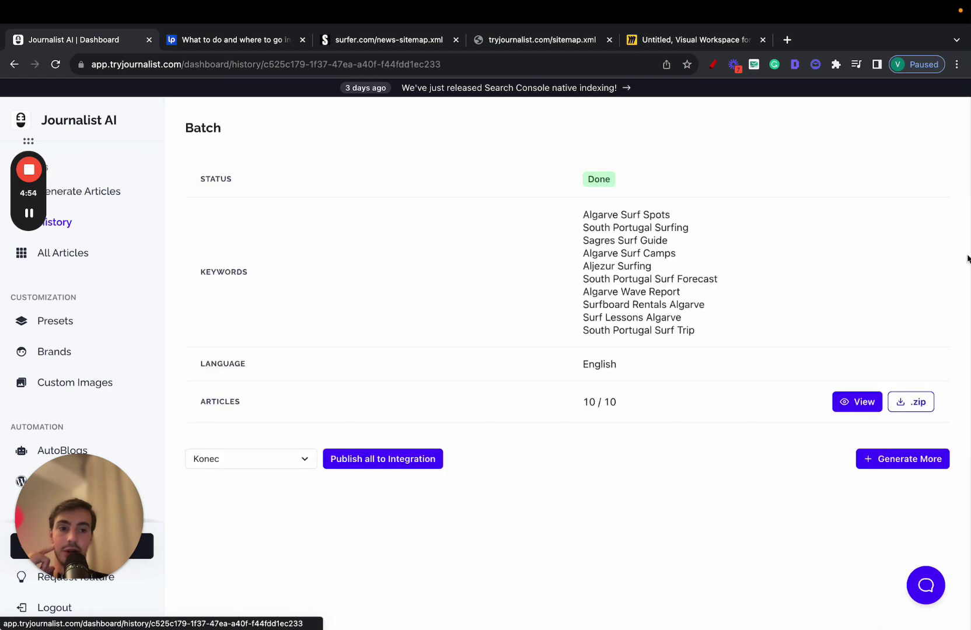
pyautogui.click(850, 403)
pyautogui.click(623, 145)
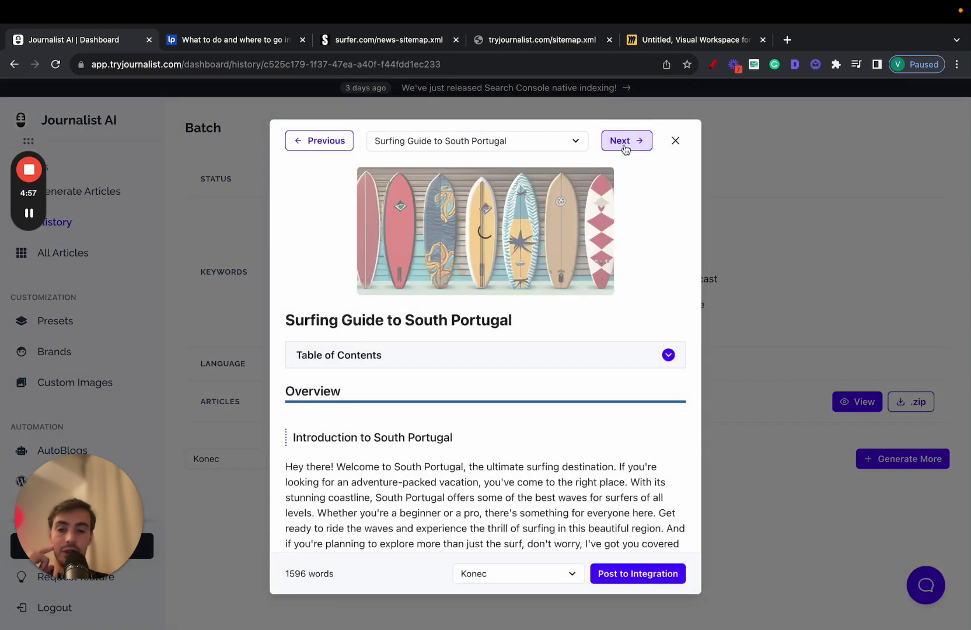
# Read through the Surfing Guide to South Portugal article, then advance to Learn to Surf in the Algarve
pyautogui.scroll(-15, 610, 220)
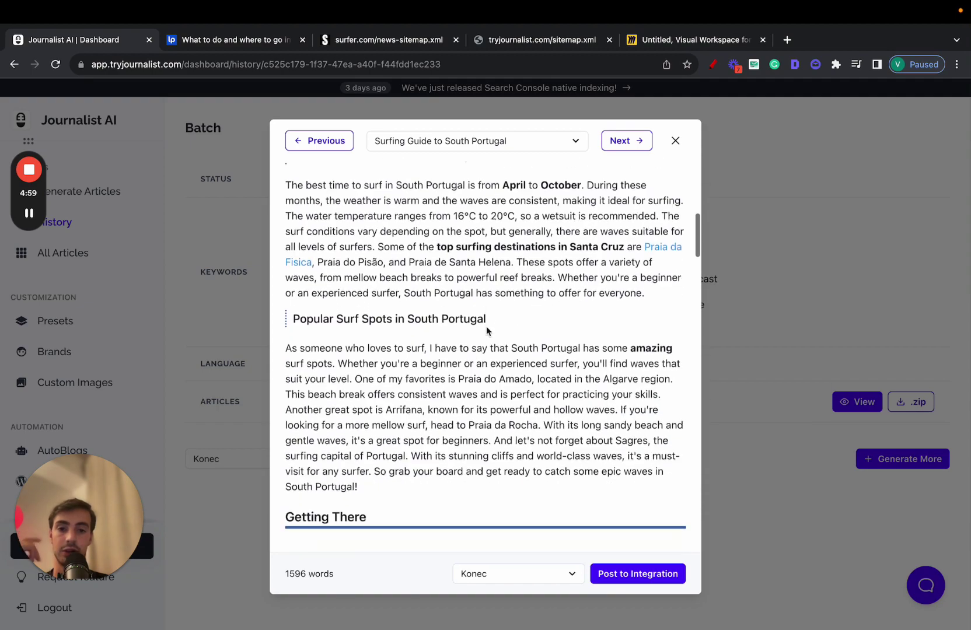
pyautogui.scroll(-15, 528, 384)
pyautogui.scroll(8, 522, 385)
pyautogui.scroll(-3, 507, 387)
pyautogui.scroll(10, 507, 387)
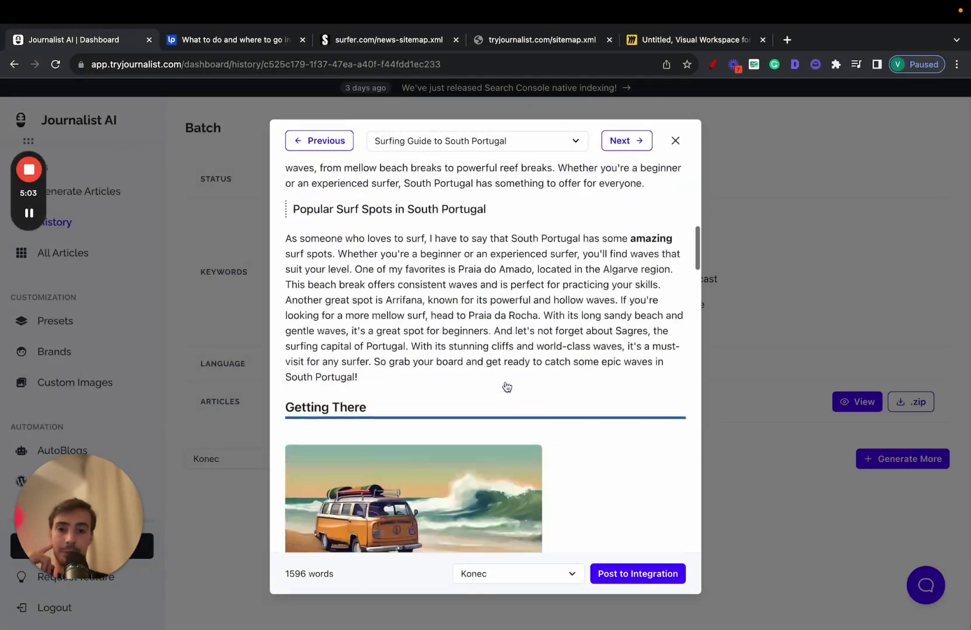
pyautogui.scroll(-5, 507, 387)
pyautogui.scroll(-10, 507, 387)
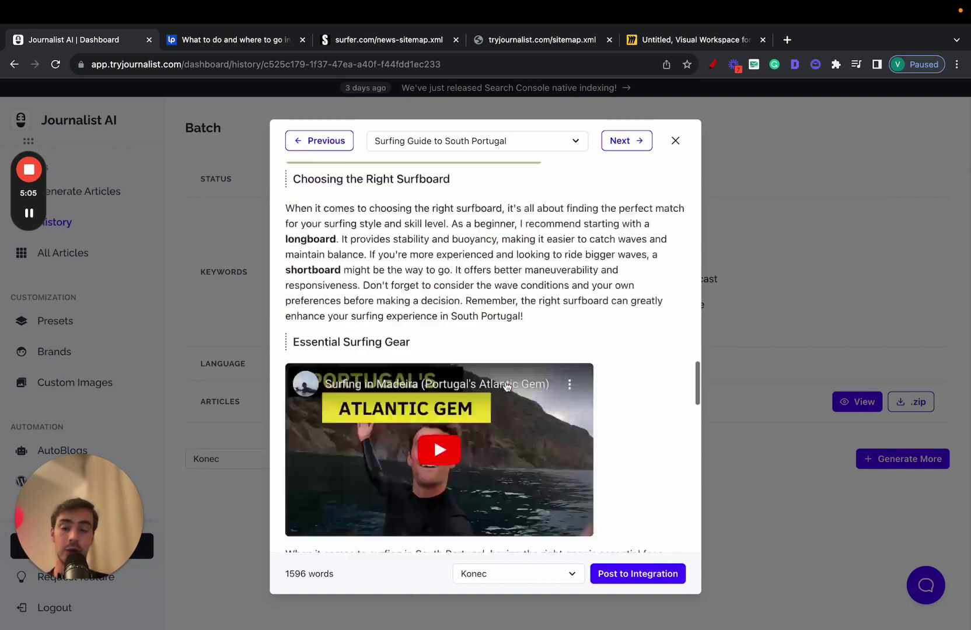
pyautogui.scroll(5, 507, 387)
pyautogui.scroll(10, 485, 435)
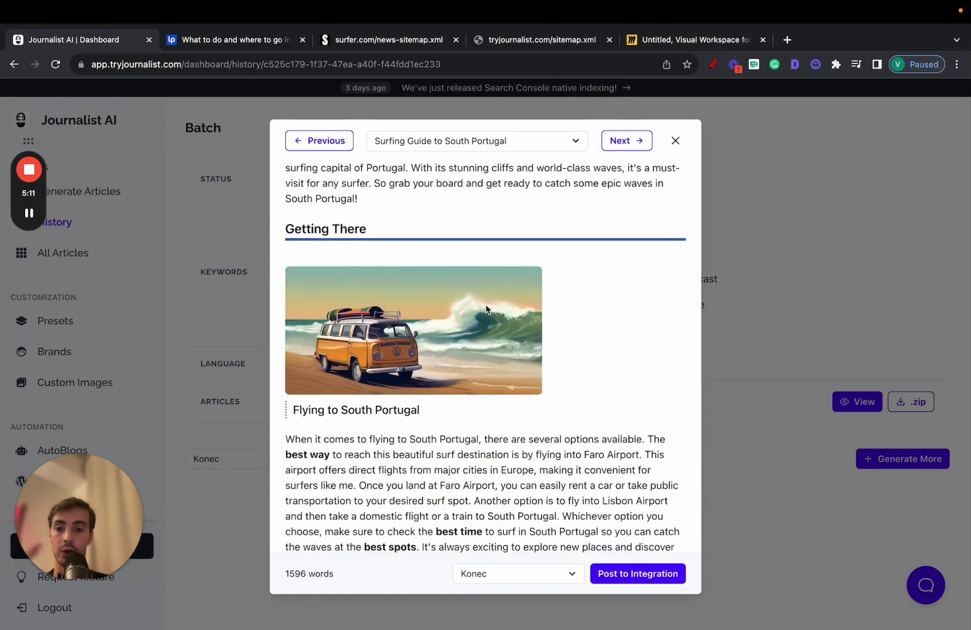
pyautogui.scroll(1, 486, 304)
pyautogui.scroll(15, 485, 304)
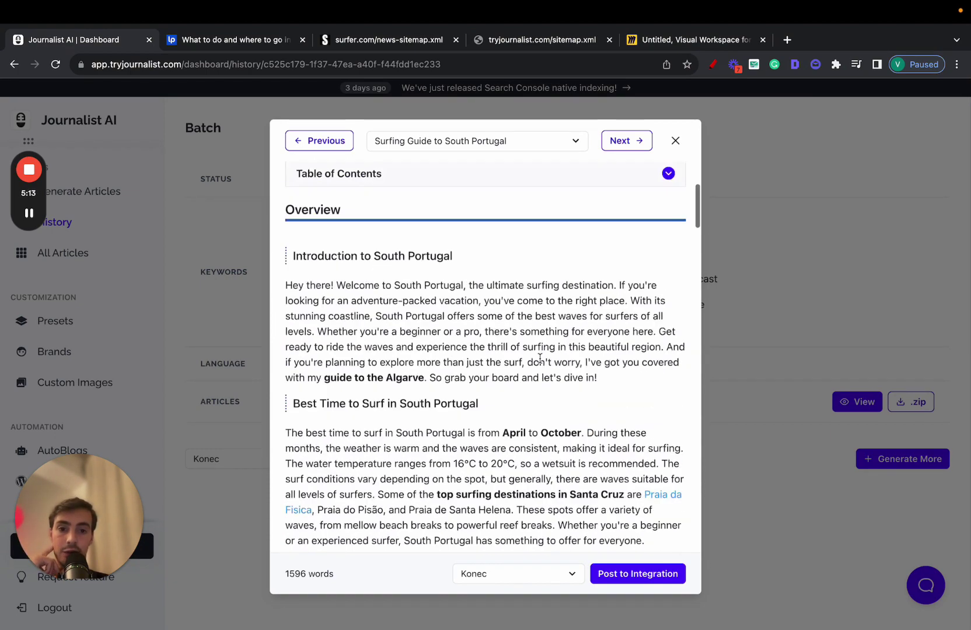
pyautogui.scroll(-3, 584, 403)
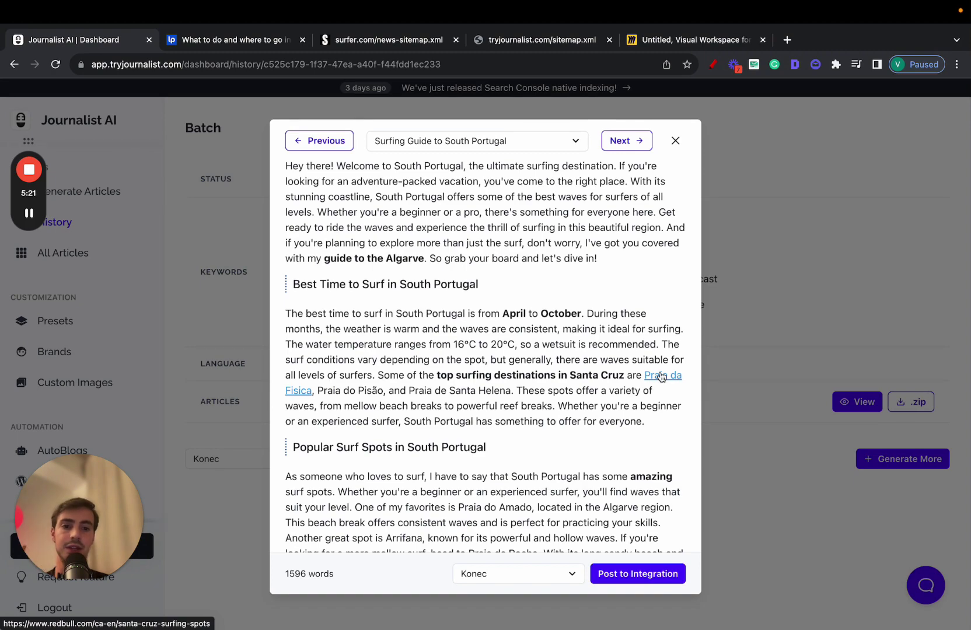
pyautogui.scroll(-20, 661, 377)
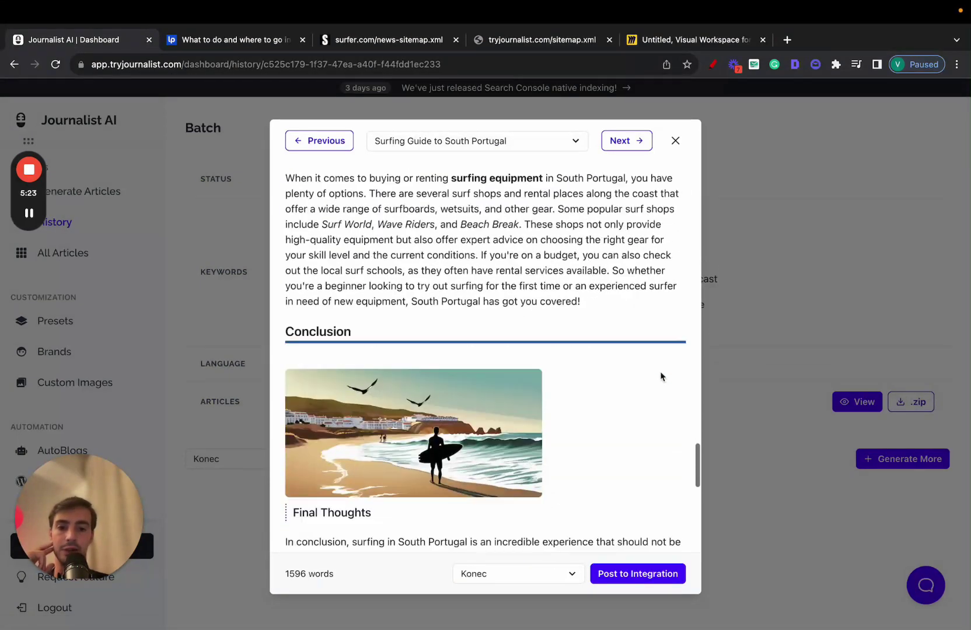
pyautogui.scroll(-6, 662, 376)
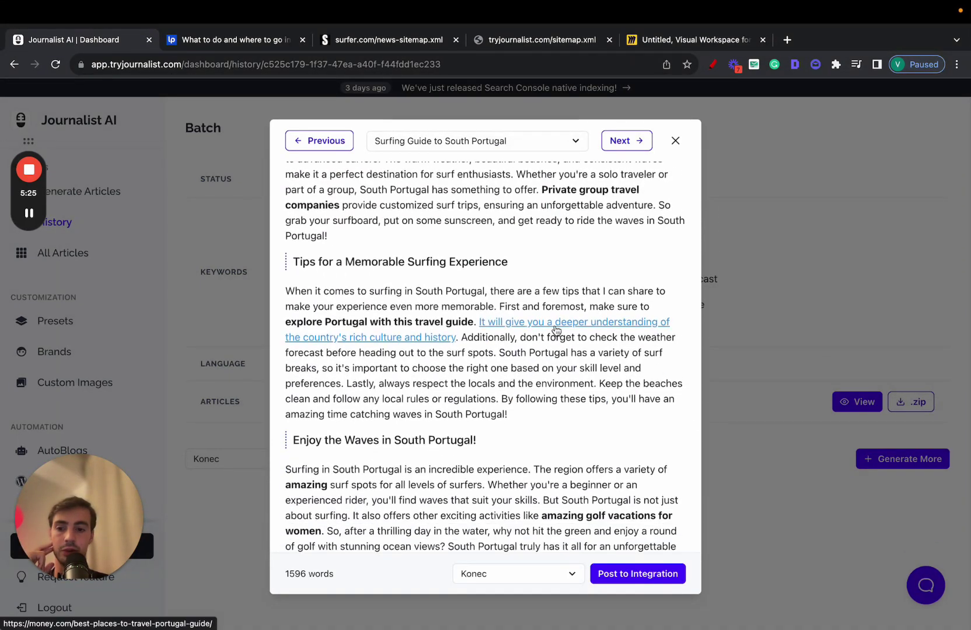
pyautogui.scroll(-3, 556, 330)
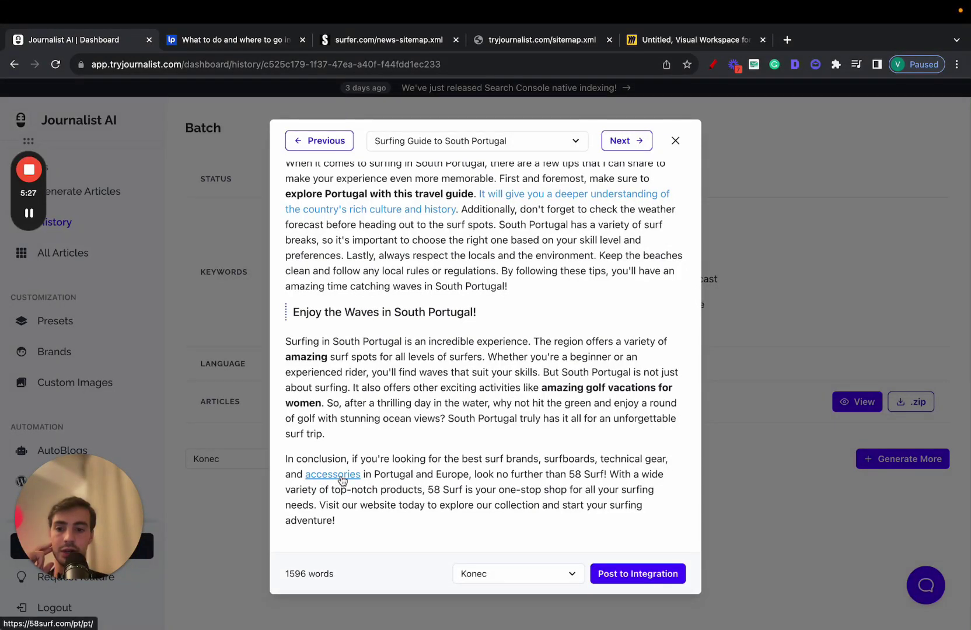
pyautogui.scroll(12, 345, 476)
pyautogui.scroll(-12, 379, 461)
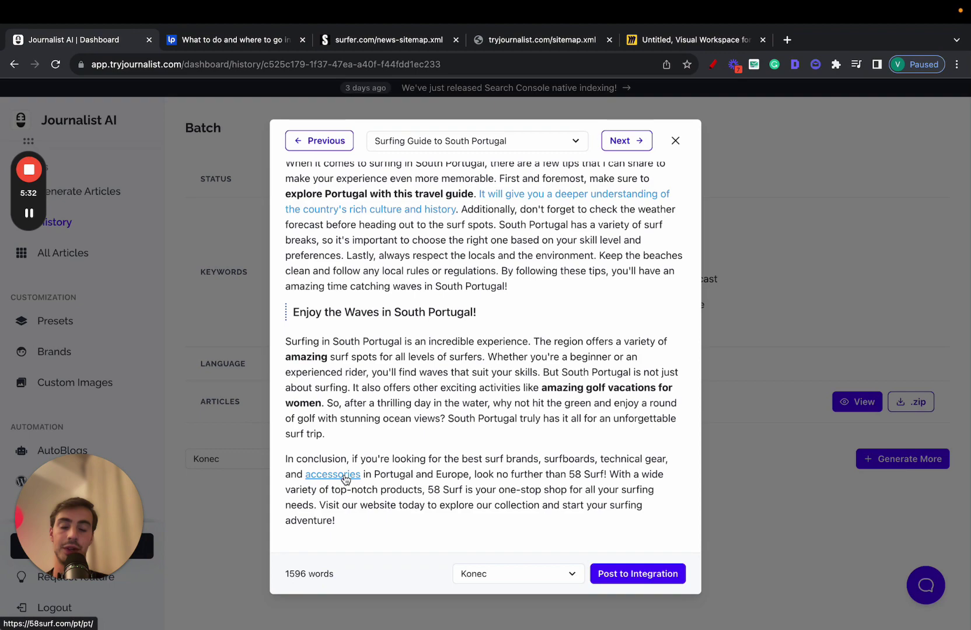
pyautogui.scroll(1, 600, 335)
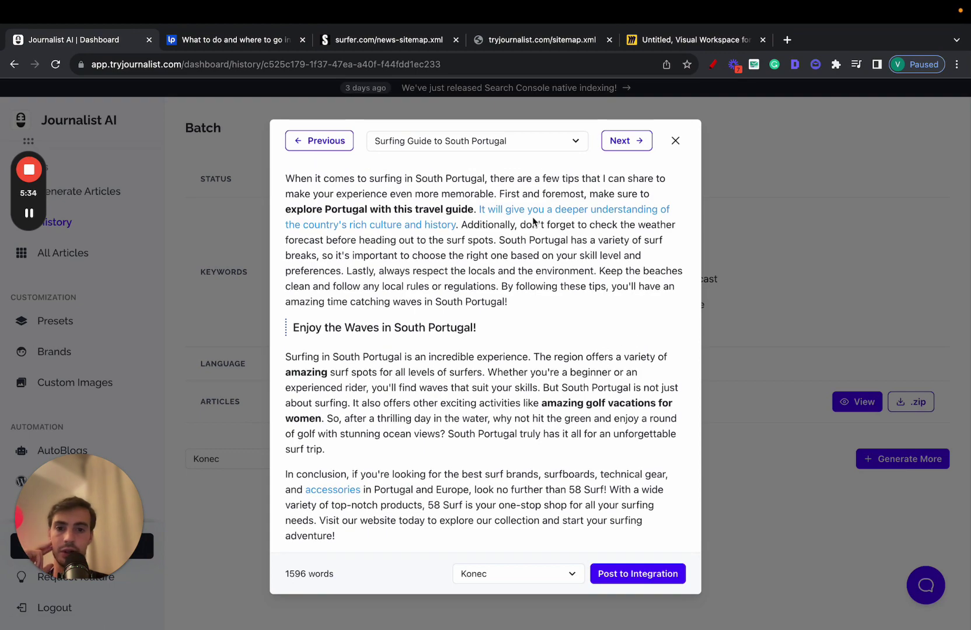
pyautogui.scroll(15, 533, 218)
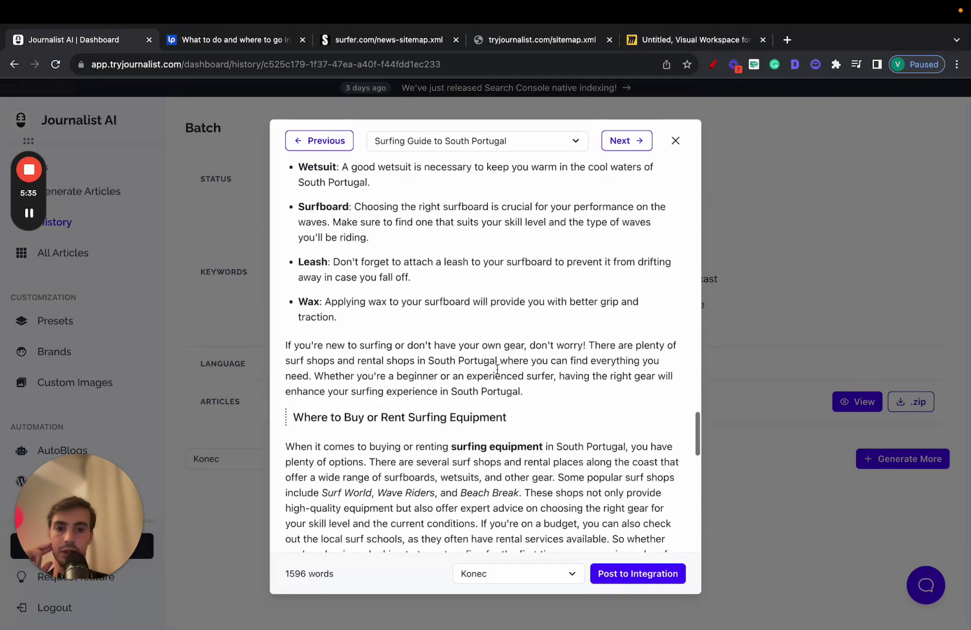
pyautogui.scroll(10, 470, 326)
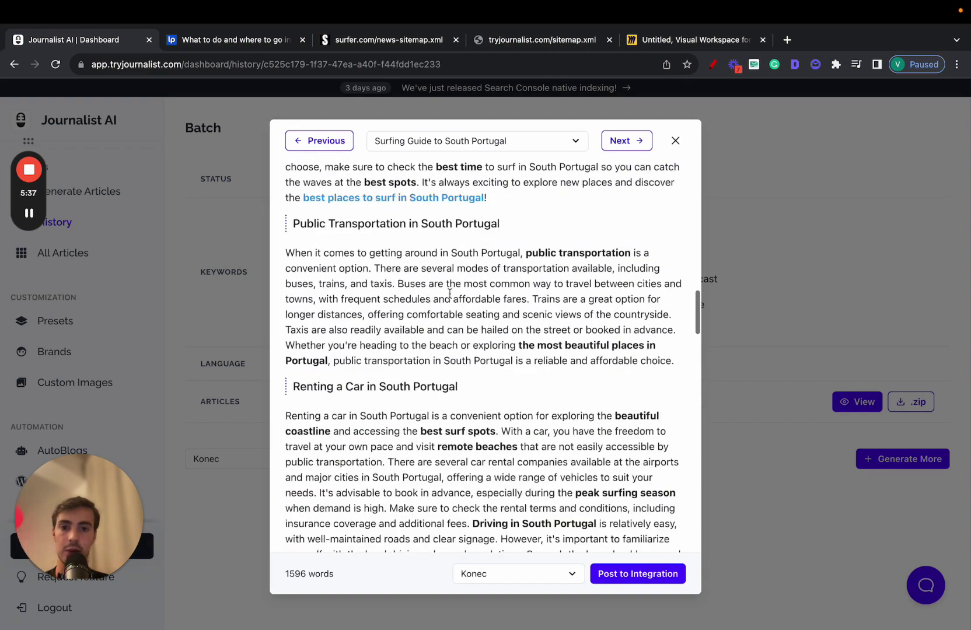
pyautogui.scroll(7, 409, 269)
pyautogui.scroll(2, 557, 497)
pyautogui.scroll(10, 557, 493)
pyautogui.scroll(-3, 409, 508)
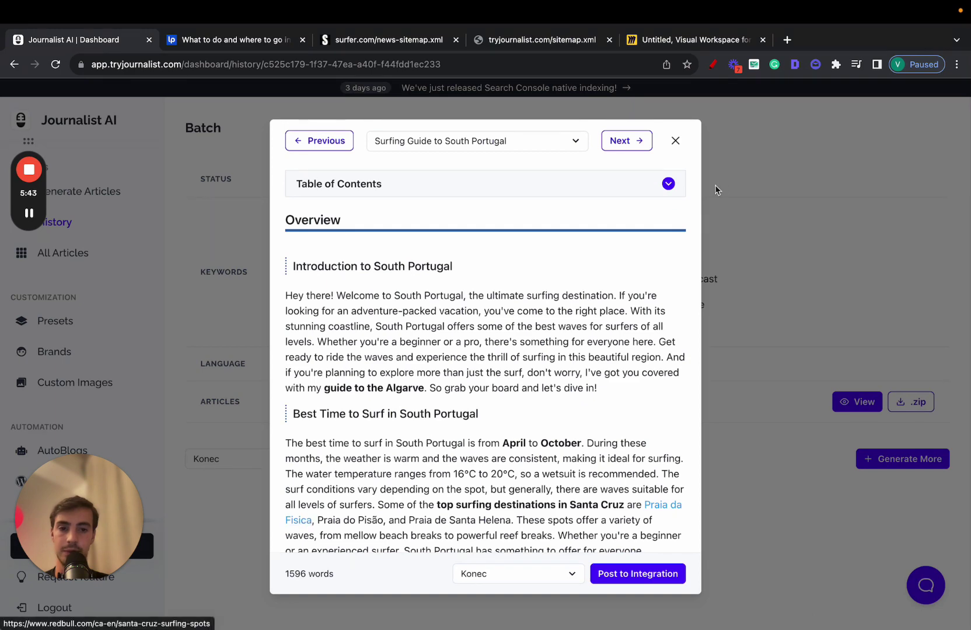
pyautogui.click(627, 141)
# Open the article's linked surfer.com page in a new tab and select 'news' in its address
pyautogui.scroll(-3, 513, 267)
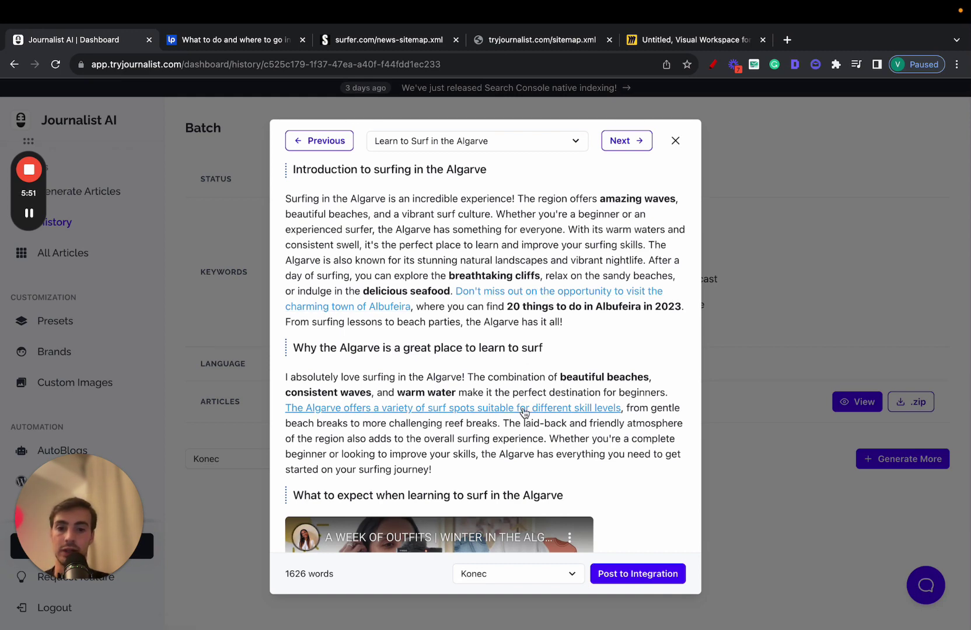
pyautogui.scroll(-4, 524, 410)
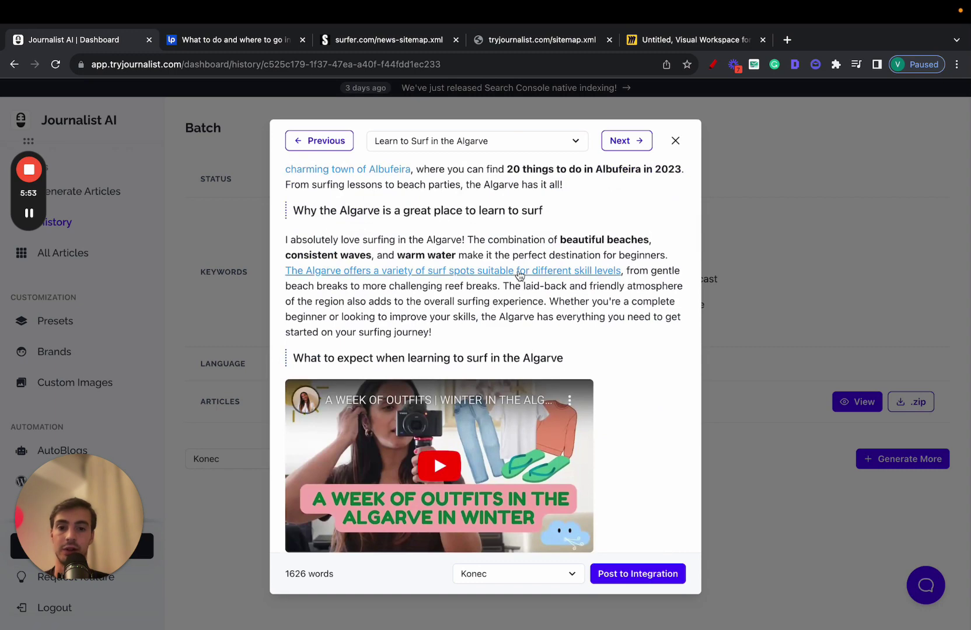
pyautogui.keyDown('super'); pyautogui.click(520, 272); pyautogui.keyUp('super')
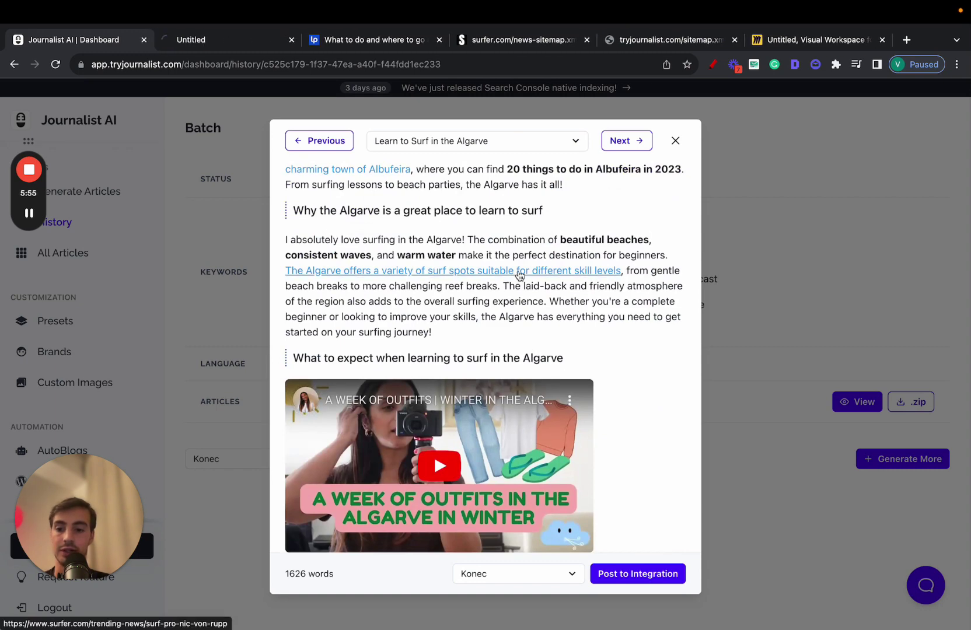
pyautogui.click(223, 40)
pyautogui.doubleClick(187, 66)
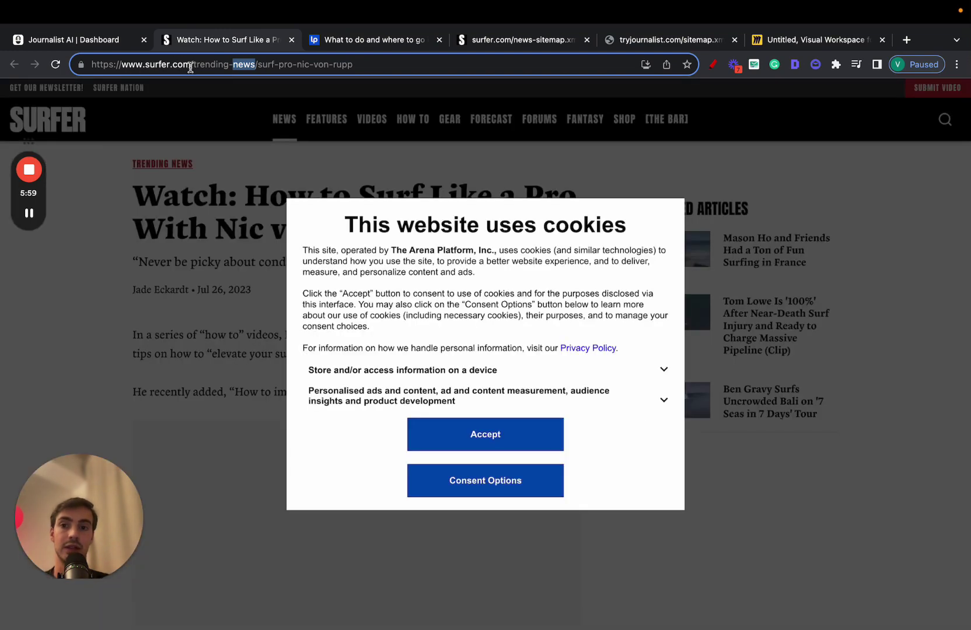
# Back in Journalist AI, close the article preview and go to the Presets list
pyautogui.click(96, 40)
pyautogui.click(146, 204)
pyautogui.click(82, 321)
# Edit the My Surf Blog preset and select its Internal Linking sitemap URL
pyautogui.click(849, 233)
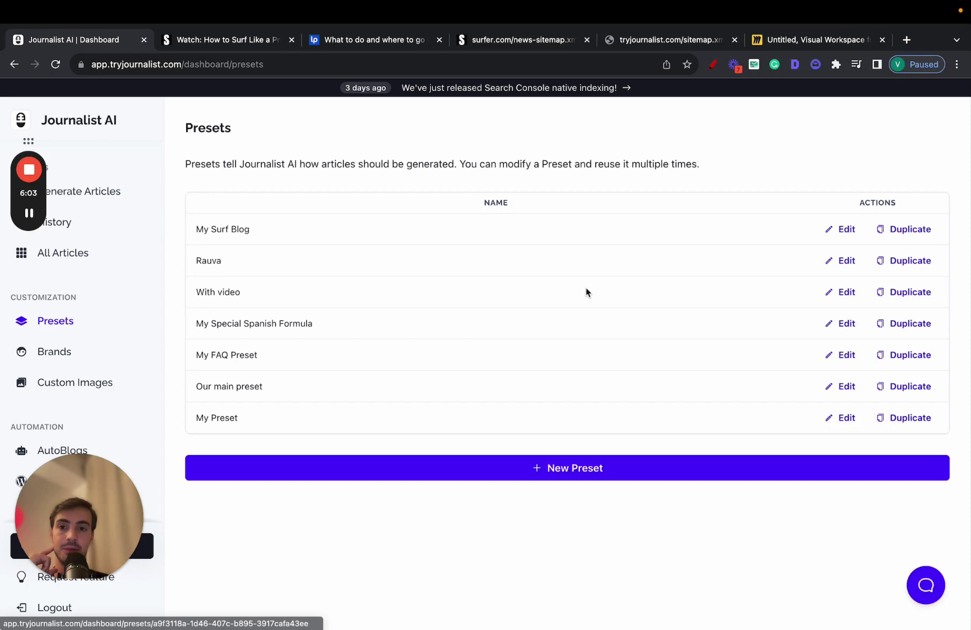
pyautogui.scroll(-3, 351, 321)
pyautogui.scroll(-10, 347, 350)
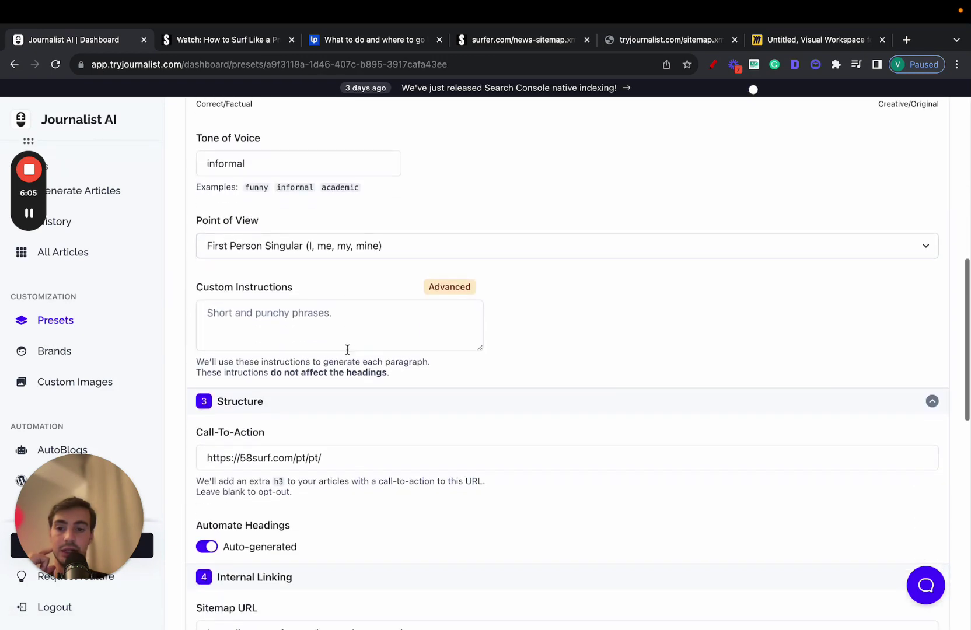
pyautogui.scroll(-4, 347, 353)
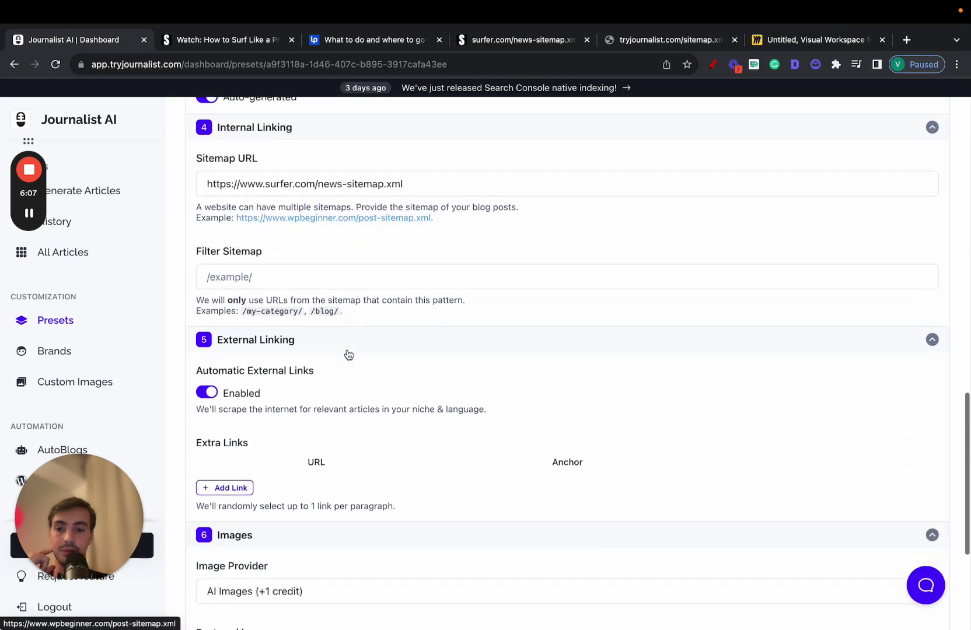
pyautogui.scroll(5, 348, 355)
pyautogui.scroll(-3, 347, 354)
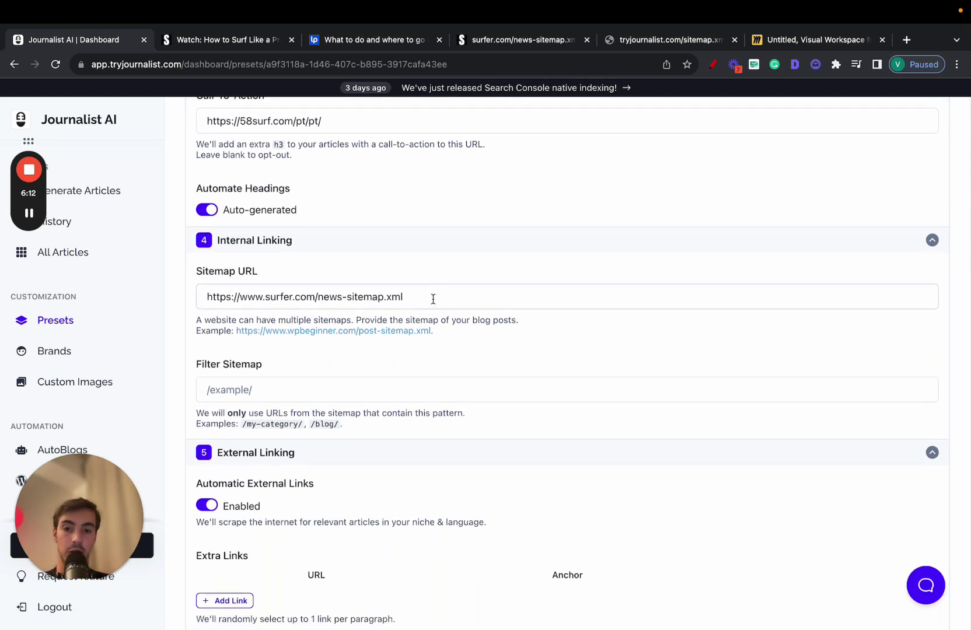
pyautogui.moveTo(427, 296); pyautogui.dragTo(195, 299)
pyautogui.hotkey('ctrl', 'c')
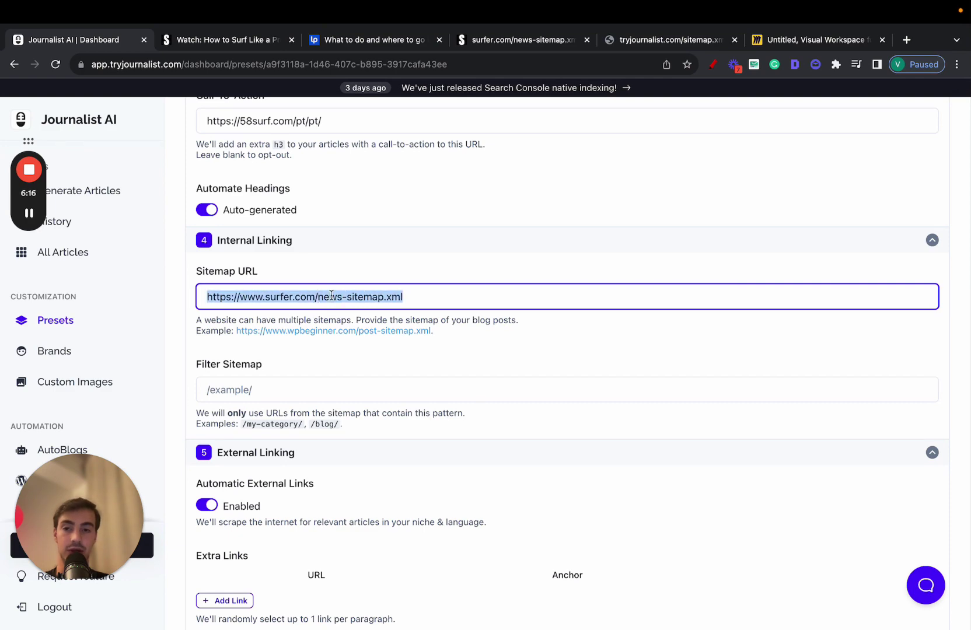
pyautogui.click(423, 291)
# Load the news sitemap URL in the Lonely Planet tab, then switch to the surfer.com article
pyautogui.click(360, 42)
pyautogui.click(358, 66)
pyautogui.hotkey('ctrl', 'v')
pyautogui.press('Return')
pyautogui.click(252, 43)
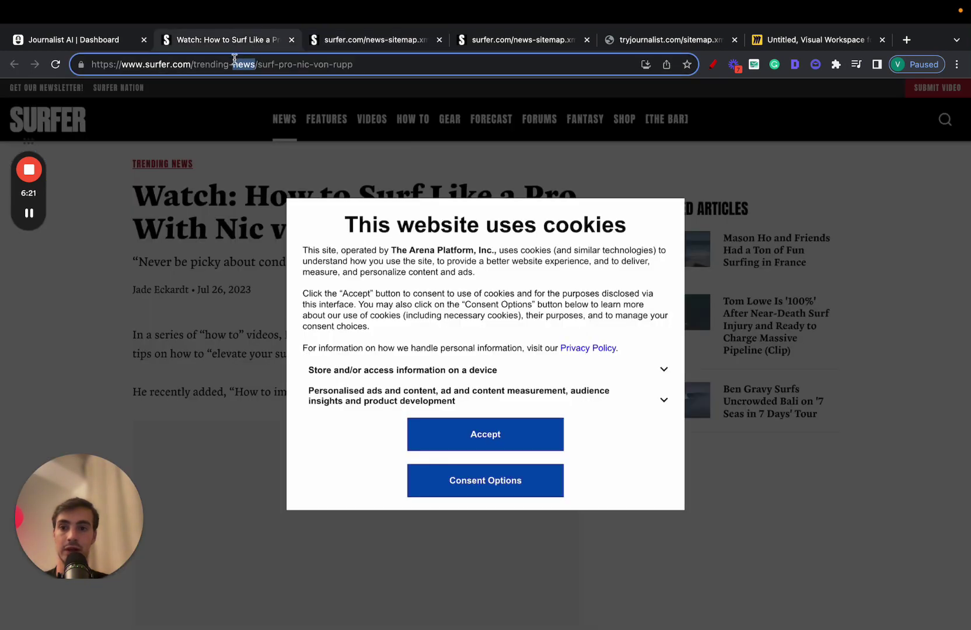
# Copy the article URL and search the news sitemap for the slug fragment 'nic-', then browse the listings
pyautogui.hotkey('ctrl', 'a')
pyautogui.hotkey('ctrl', 'c')
pyautogui.click(357, 39)
pyautogui.hotkey('ctrl', 'f')
pyautogui.hotkey('ctrl', 'v')
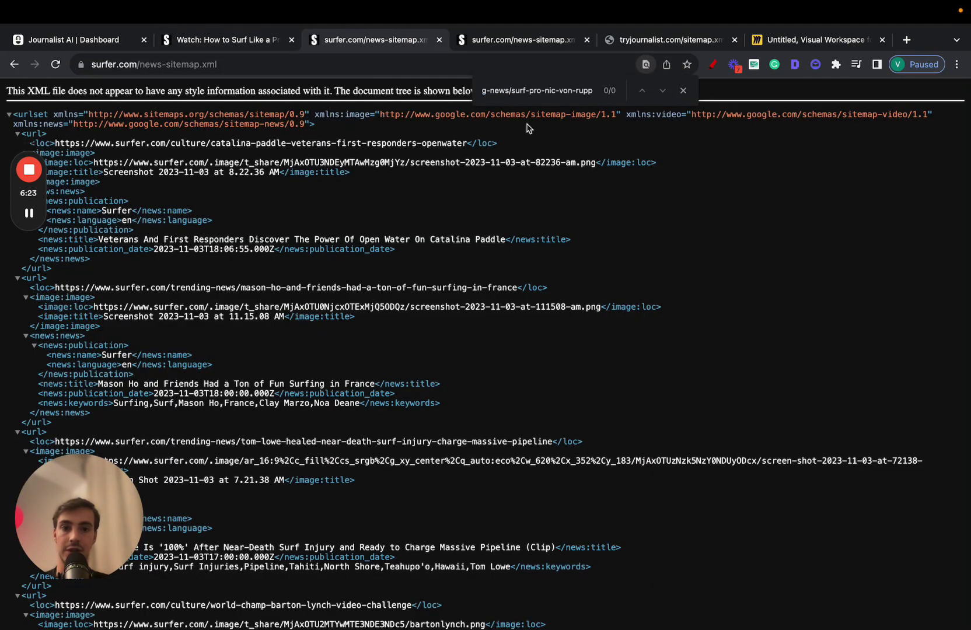
pyautogui.hotkey('ctrl', 'a')
pyautogui.write('nic-')
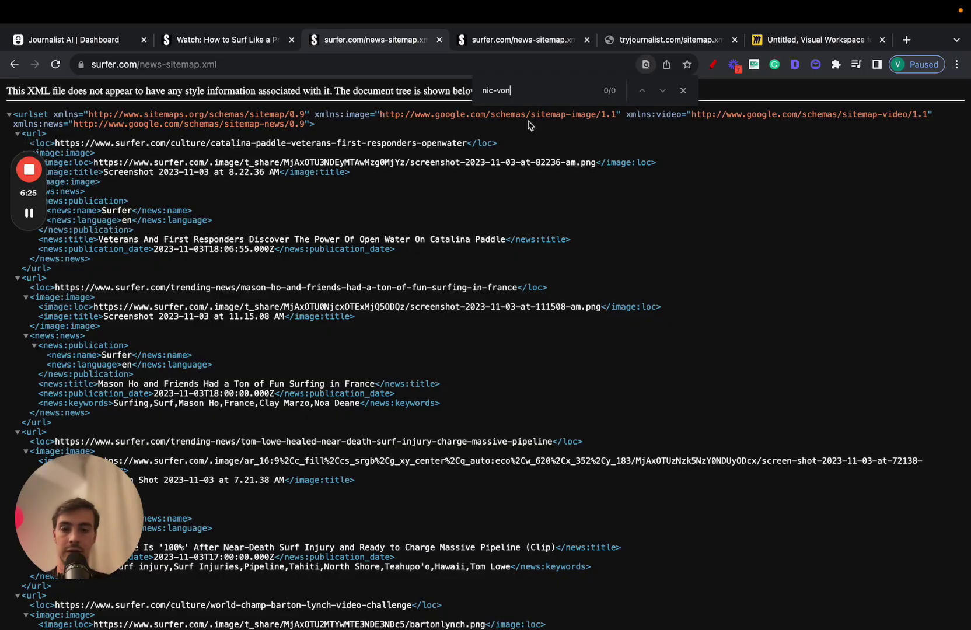
pyautogui.scroll(-20, 552, 136)
pyautogui.press('Escape')
pyautogui.scroll(-10, 482, 368)
pyautogui.scroll(-10, 265, 310)
pyautogui.scroll(20, 264, 314)
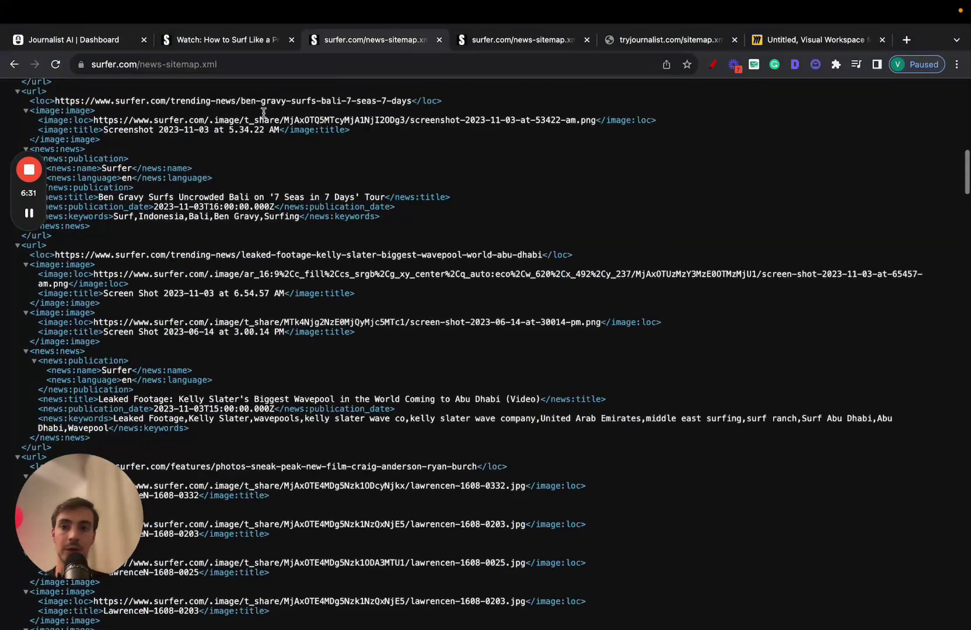
# Return to the Journalist AI preset settings and select the whole sitemap URL
pyautogui.click(185, 39)
pyautogui.click(102, 39)
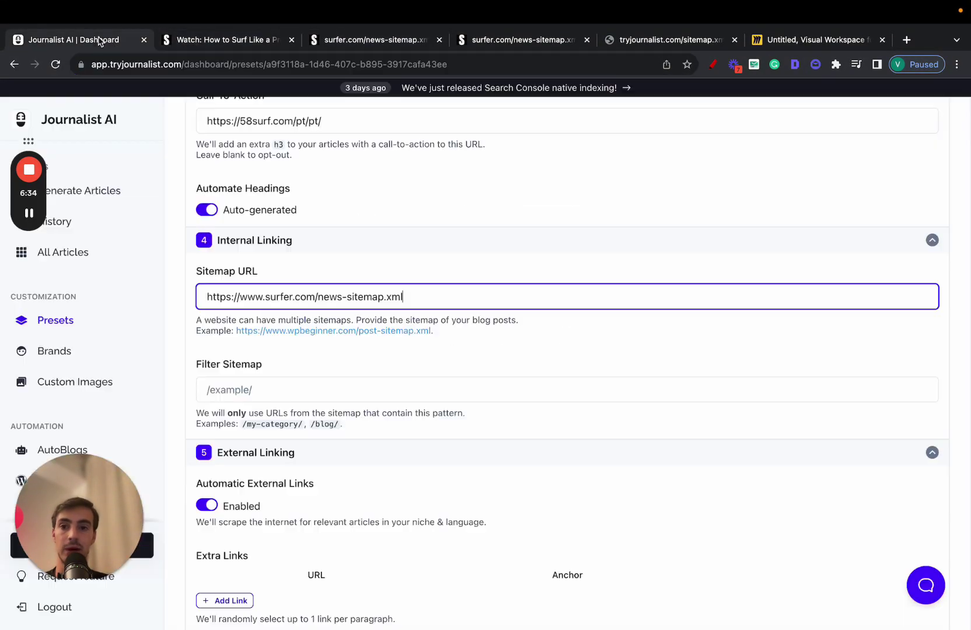
pyautogui.tripleClick(411, 297)
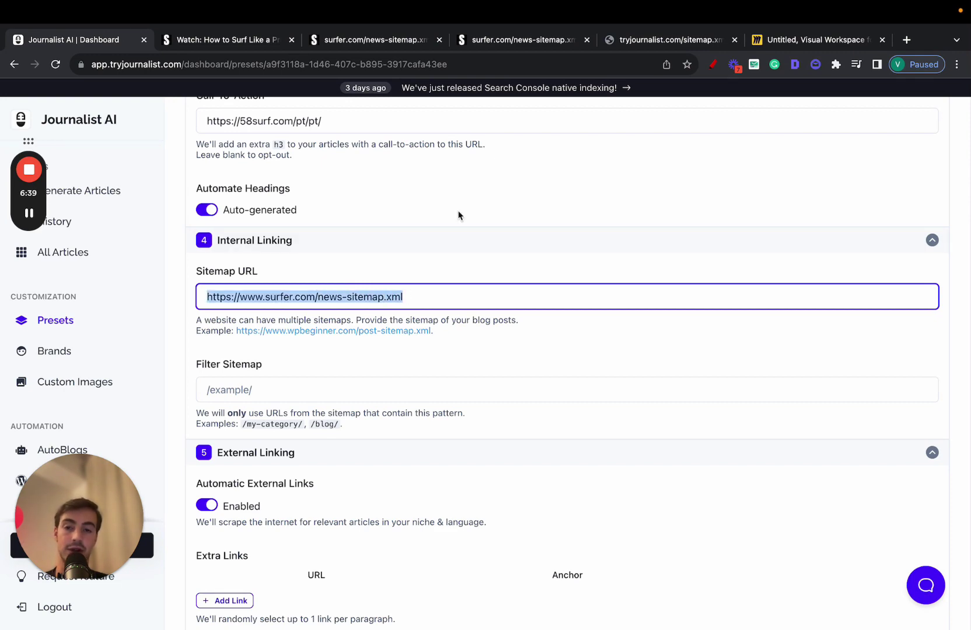
pyautogui.scroll(3, 459, 216)
pyautogui.scroll(-4, 459, 214)
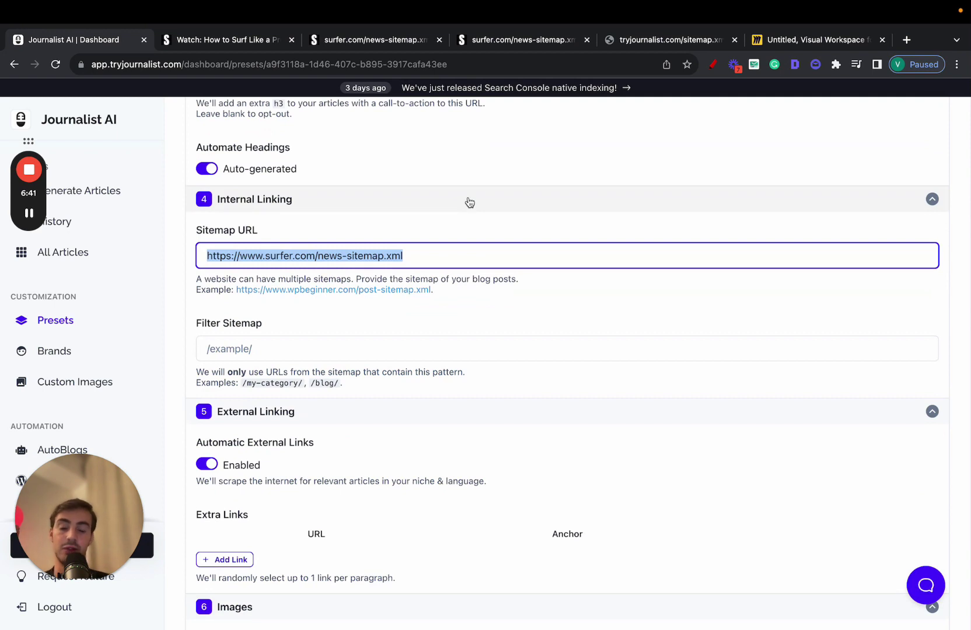
# Sketch in red a circle around the Sitemap URL and linked pages A and B, then clear it
pyautogui.click(713, 64)
pyautogui.moveTo(506, 155)
pyautogui.mouseDown()
pyautogui.moveTo(506, 432)
pyautogui.moveTo(686, 290)
pyautogui.moveTo(537, 153)
pyautogui.mouseUp()
pyautogui.moveTo(620, 311)
pyautogui.mouseDown()
pyautogui.moveTo(663, 311)
pyautogui.moveTo(805, 163)
pyautogui.mouseUp()
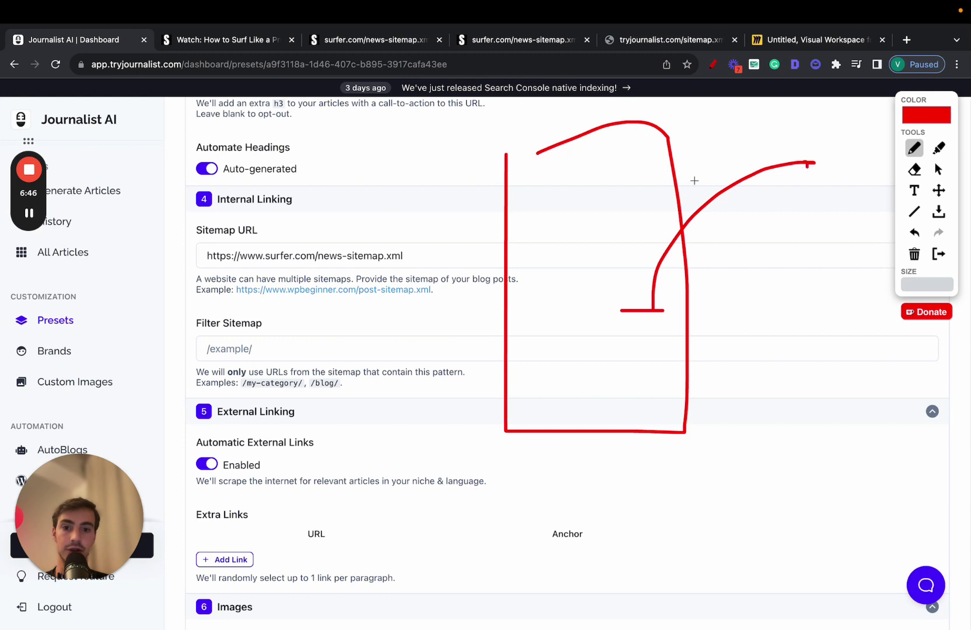
pyautogui.moveTo(249, 275)
pyautogui.mouseDown()
pyautogui.moveTo(403, 222)
pyautogui.moveTo(164, 245)
pyautogui.moveTo(212, 286)
pyautogui.mouseUp()
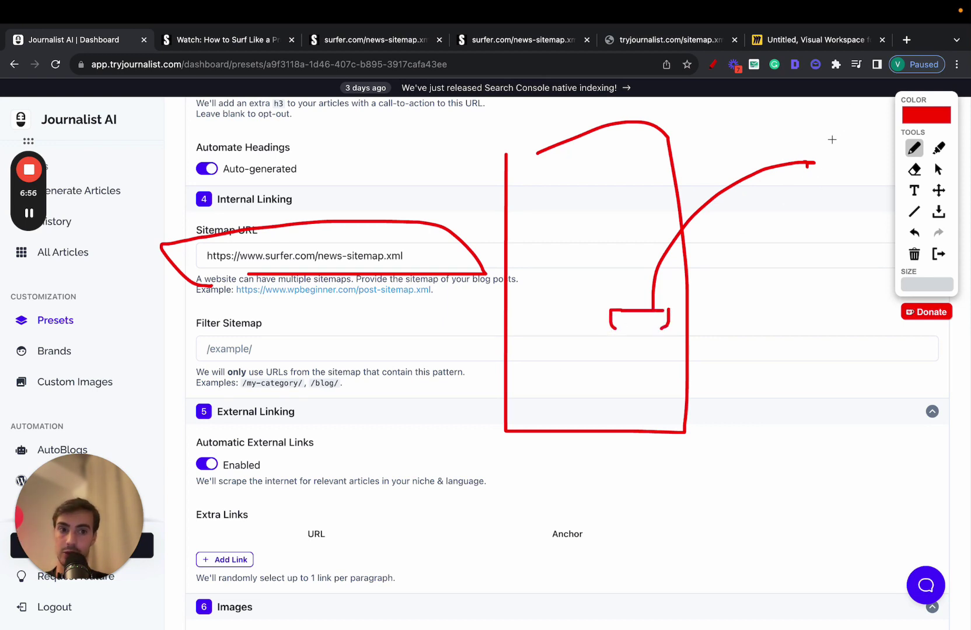
pyautogui.moveTo(833, 168)
pyautogui.mouseDown()
pyautogui.moveTo(835, 137)
pyautogui.moveTo(845, 150)
pyautogui.mouseUp()
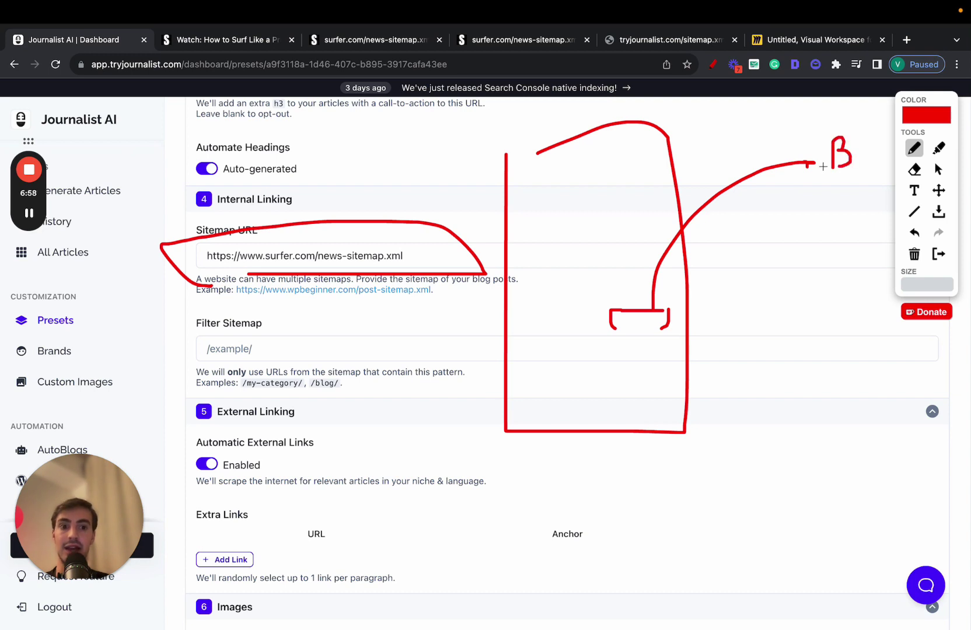
pyautogui.moveTo(544, 146)
pyautogui.mouseDown()
pyautogui.moveTo(546, 98)
pyautogui.moveTo(581, 146)
pyautogui.mouseUp()
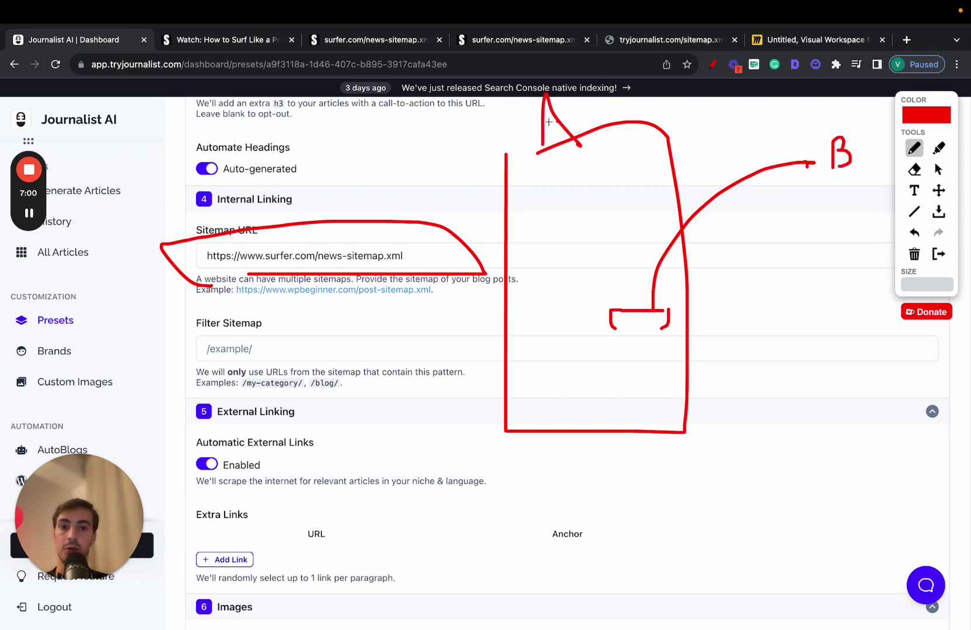
pyautogui.moveTo(534, 121); pyautogui.dragTo(557, 121)
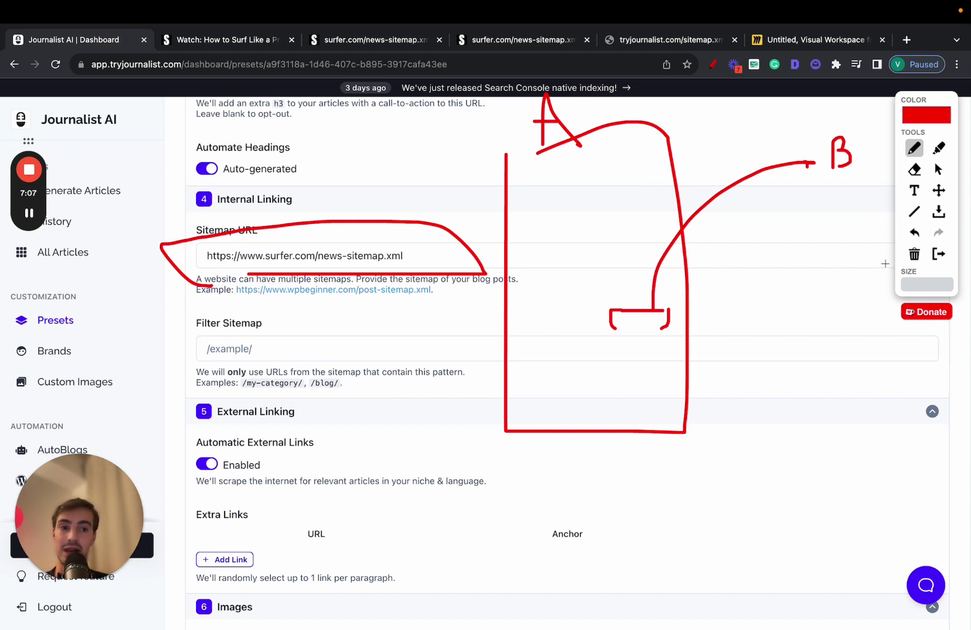
pyautogui.click(933, 260)
# Turn off automatic external links and add an empty extra-link row
pyautogui.scroll(-5, 276, 199)
pyautogui.scroll(1, 254, 187)
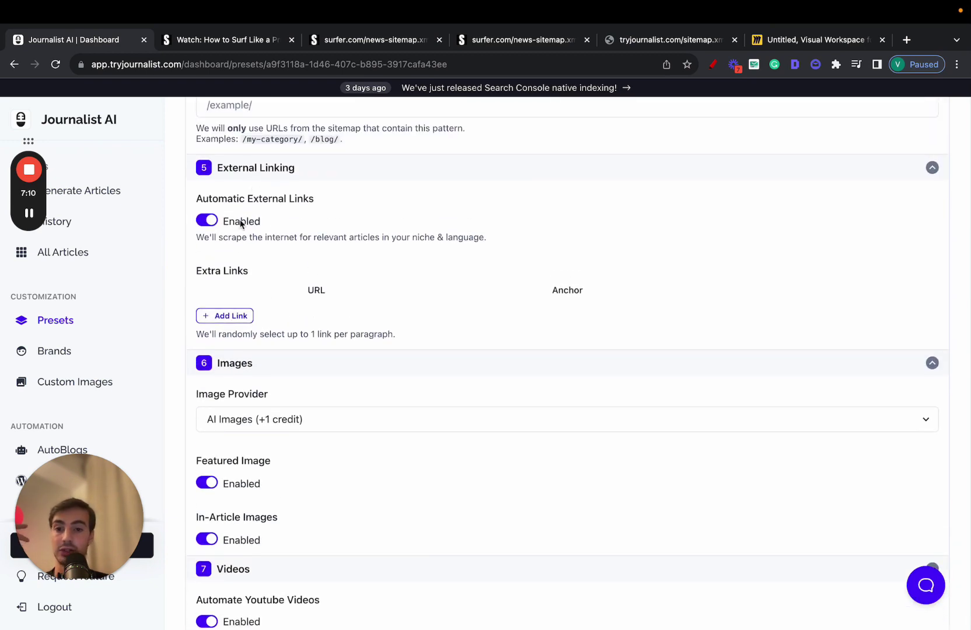
pyautogui.click(212, 225)
pyautogui.click(232, 315)
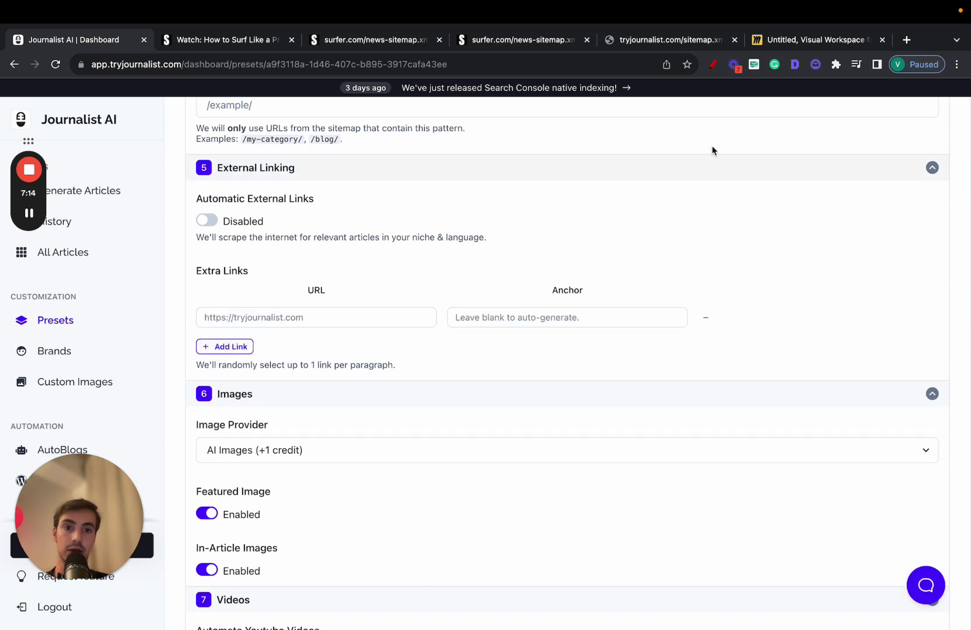
# Sketch in red an article page with an arrow to a second linked page, then clear it
pyautogui.click(713, 64)
pyautogui.moveTo(565, 183)
pyautogui.mouseDown()
pyautogui.moveTo(704, 307)
pyautogui.moveTo(584, 184)
pyautogui.mouseUp()
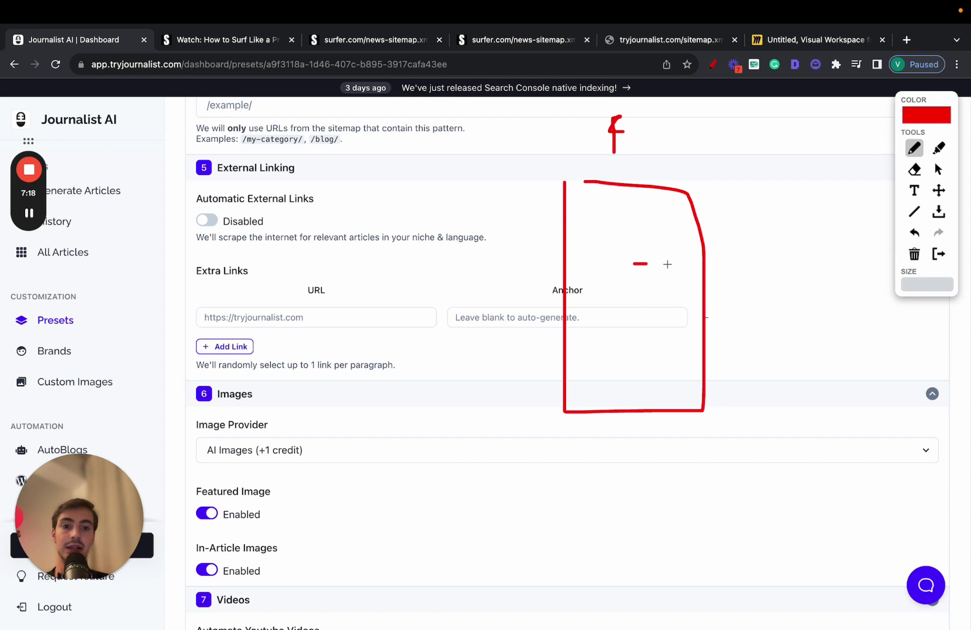
pyautogui.moveTo(655, 264); pyautogui.dragTo(777, 191)
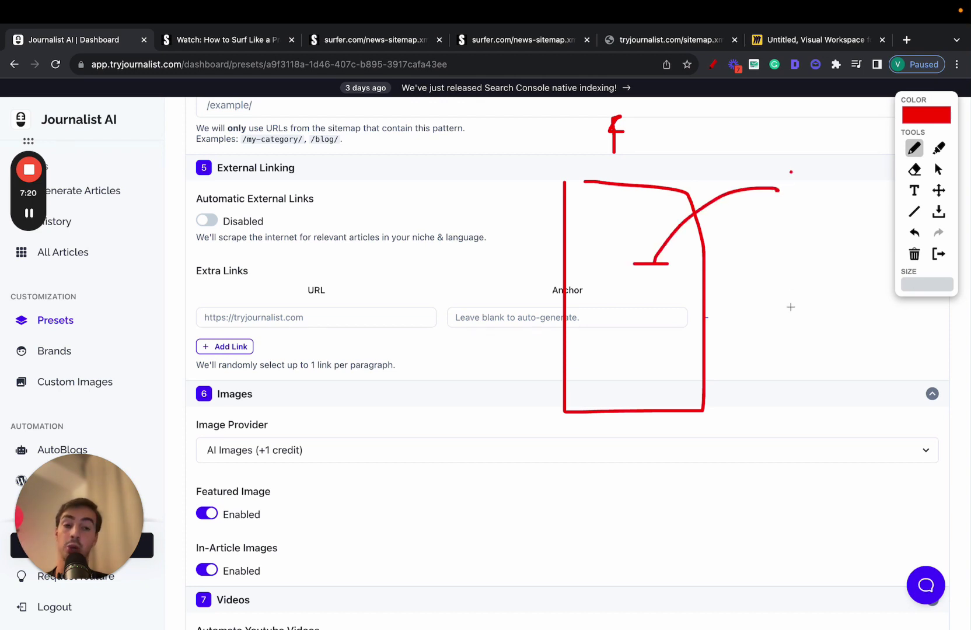
pyautogui.moveTo(791, 307)
pyautogui.mouseDown()
pyautogui.moveTo(891, 186)
pyautogui.moveTo(787, 145)
pyautogui.mouseUp()
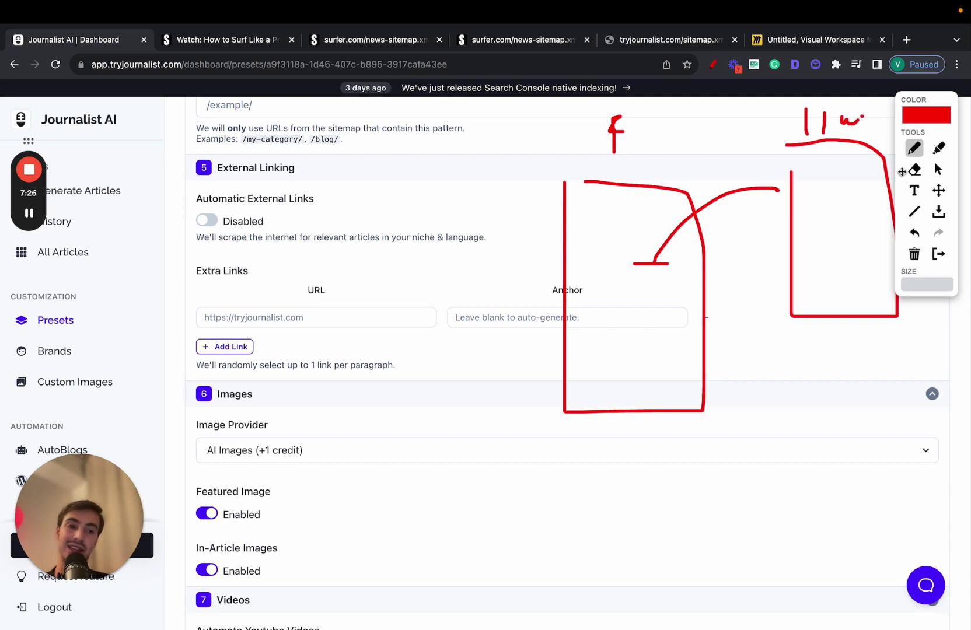
pyautogui.click(938, 254)
# Re-enable automatic external links and highlight the note about niche and language articles
pyautogui.click(210, 222)
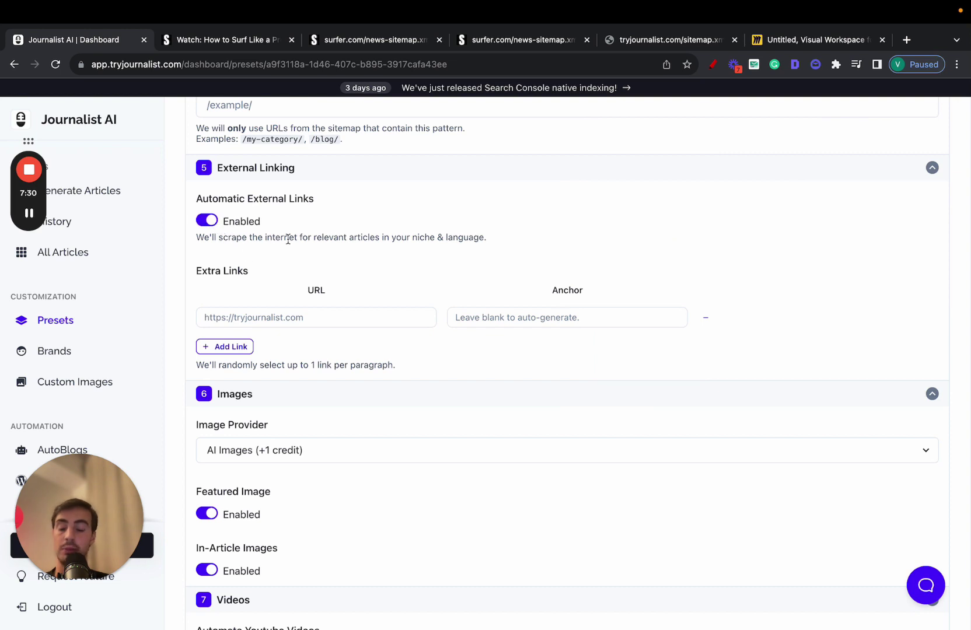
pyautogui.moveTo(343, 238); pyautogui.dragTo(464, 238)
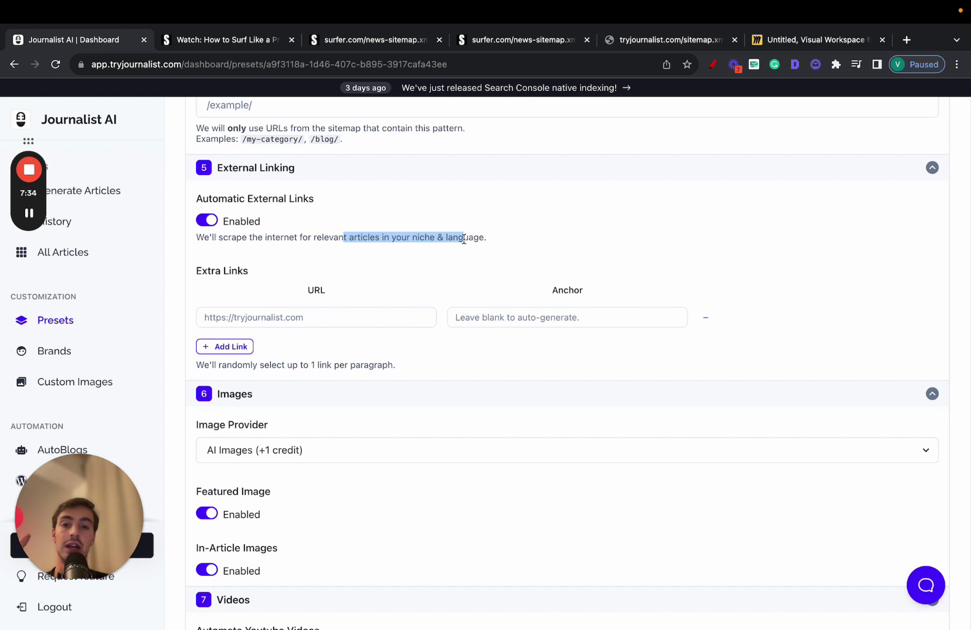
pyautogui.scroll(1, 464, 239)
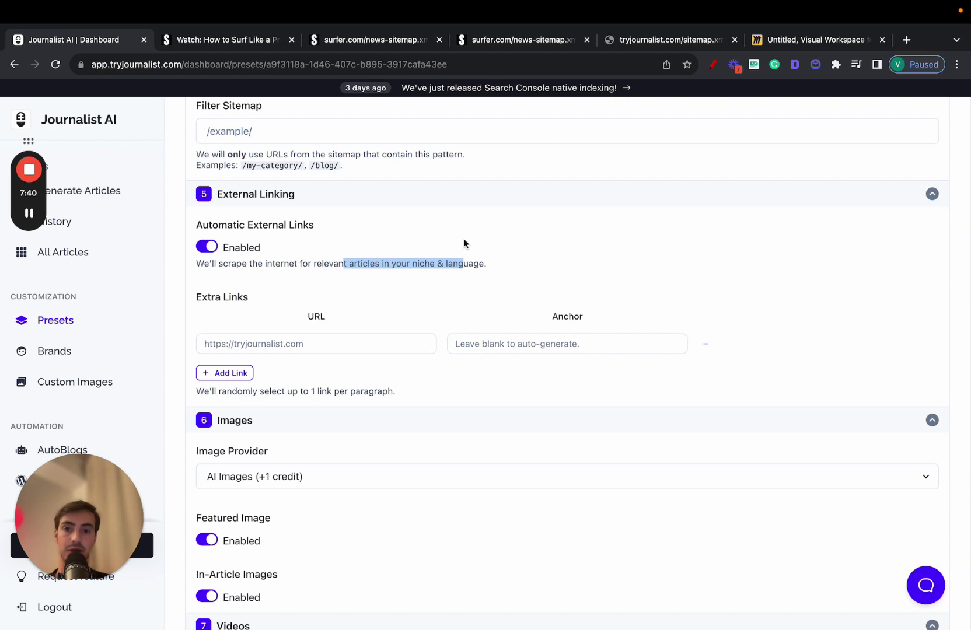
pyautogui.scroll(6, 464, 243)
pyautogui.click(470, 198)
pyautogui.press('super+a')
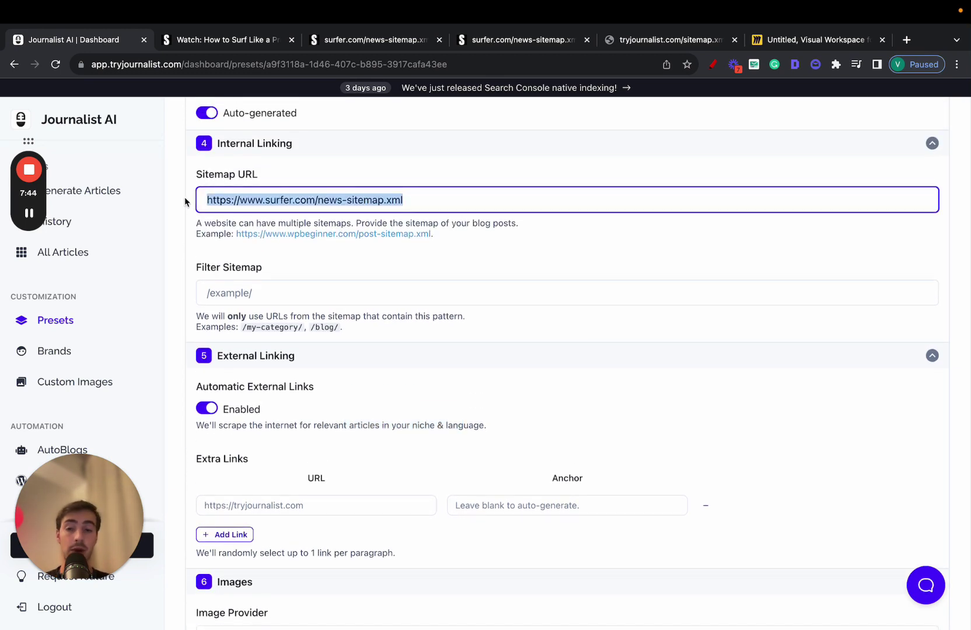
pyautogui.doubleClick(319, 209)
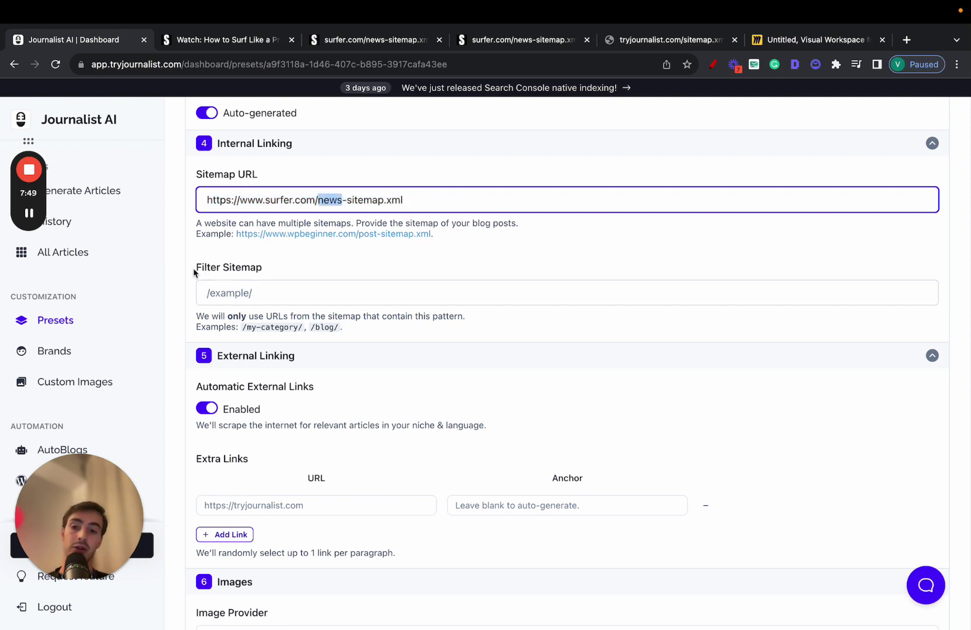
pyautogui.moveTo(195, 269); pyautogui.dragTo(250, 272)
pyautogui.click(249, 272)
pyautogui.click(253, 278)
pyautogui.scroll(2, 253, 274)
pyautogui.scroll(3, 323, 235)
pyautogui.scroll(10, 265, 231)
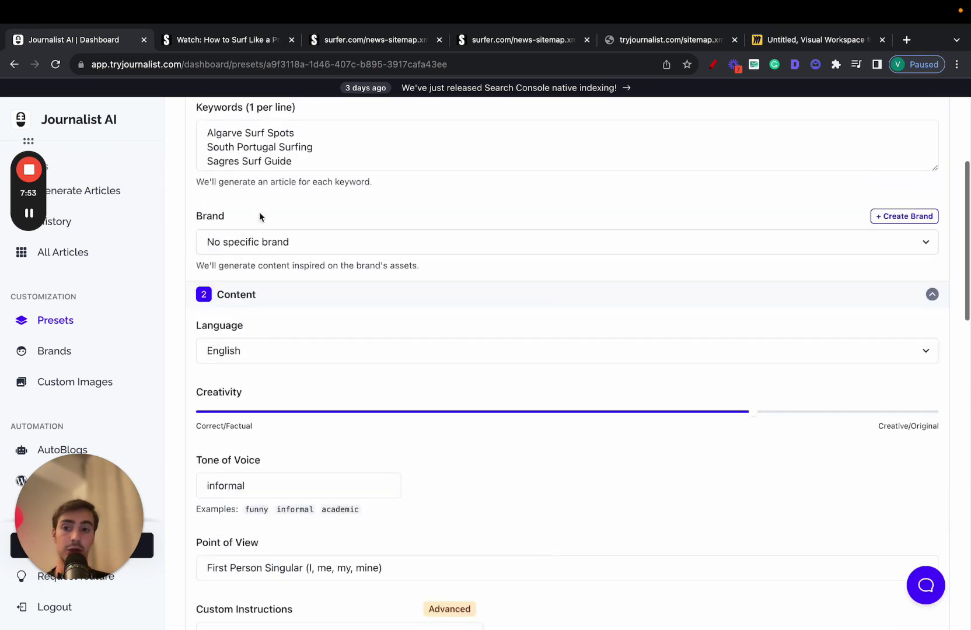
# Return to the dashboard in Advanced mode and start a new preset
pyautogui.click(113, 119)
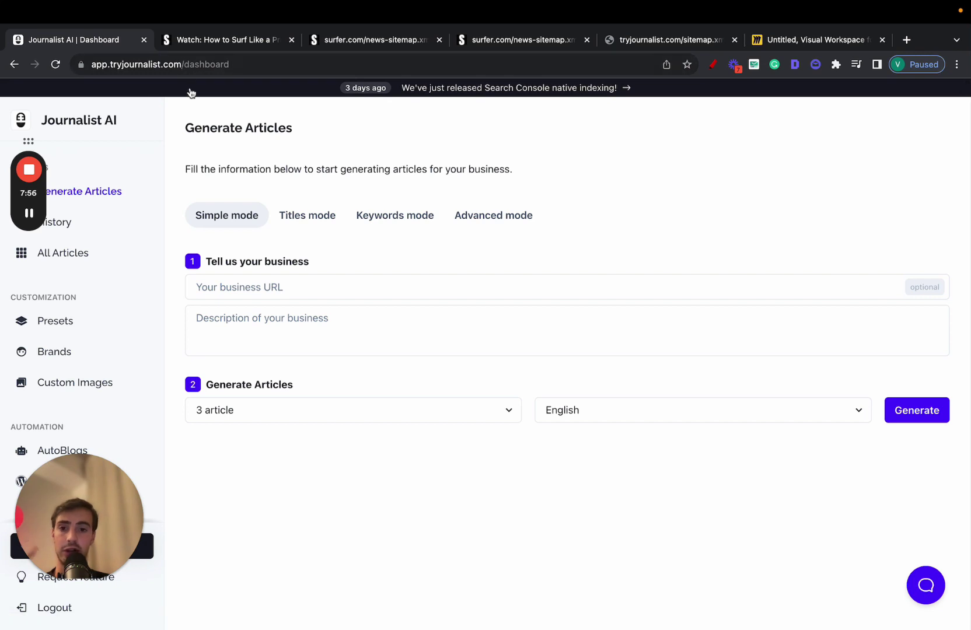
pyautogui.click(482, 217)
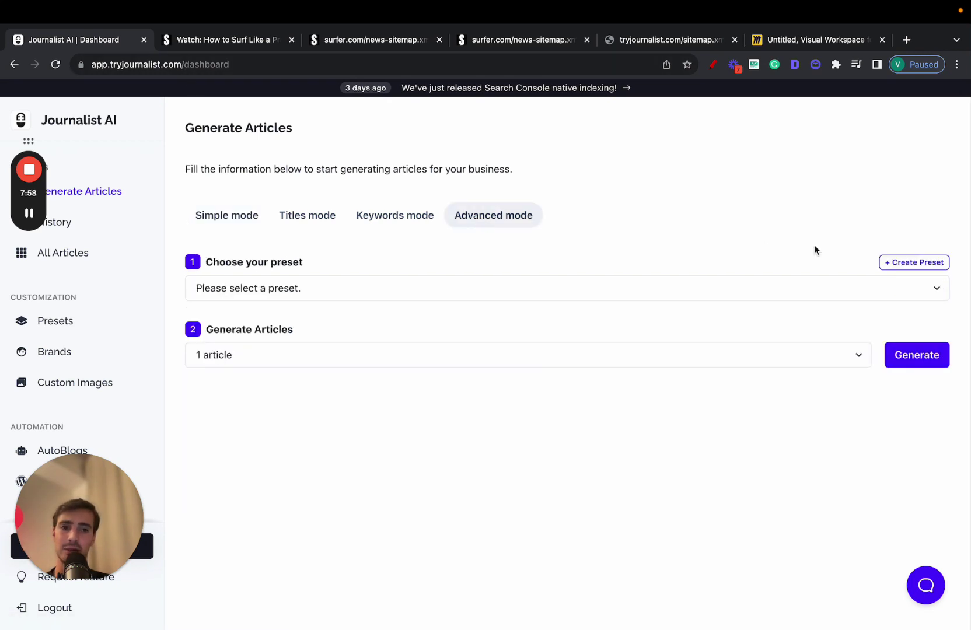
pyautogui.click(891, 264)
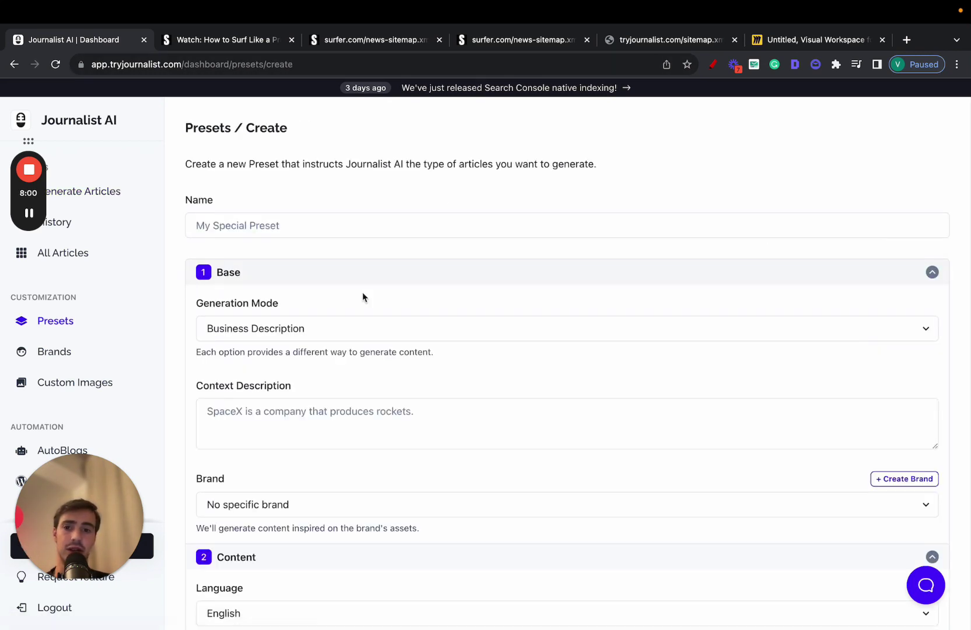
# Scroll through the new preset form, checking the Generation Mode options without changing them
pyautogui.scroll(-4, 362, 292)
pyautogui.scroll(4, 363, 292)
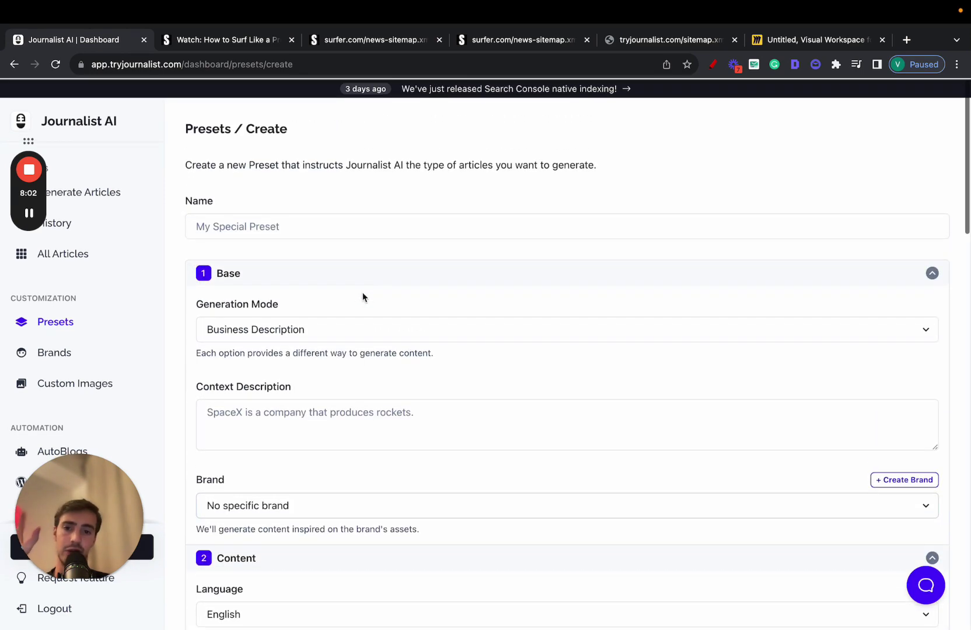
pyautogui.scroll(-2, 363, 295)
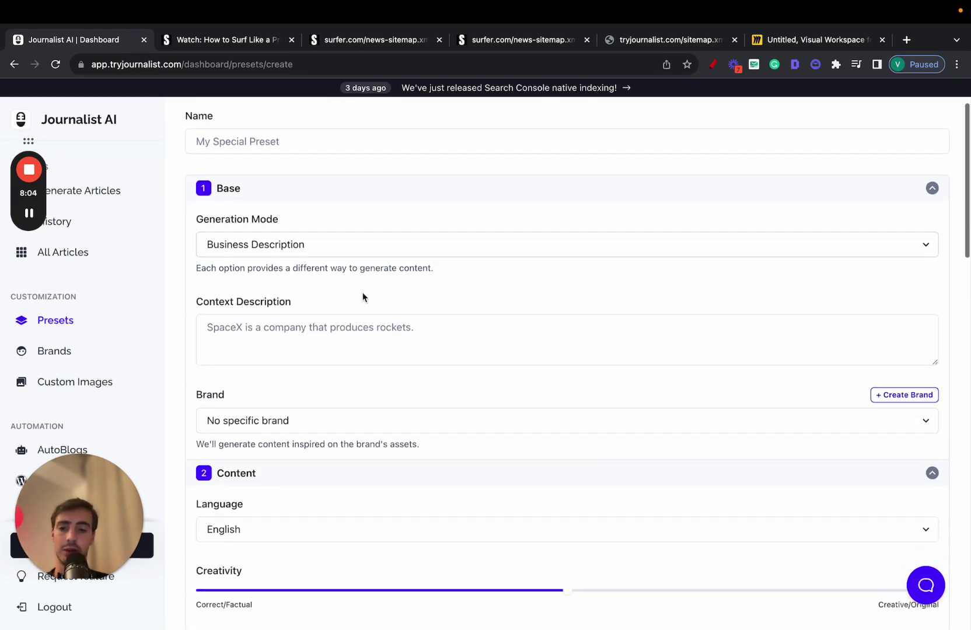
pyautogui.click(341, 230)
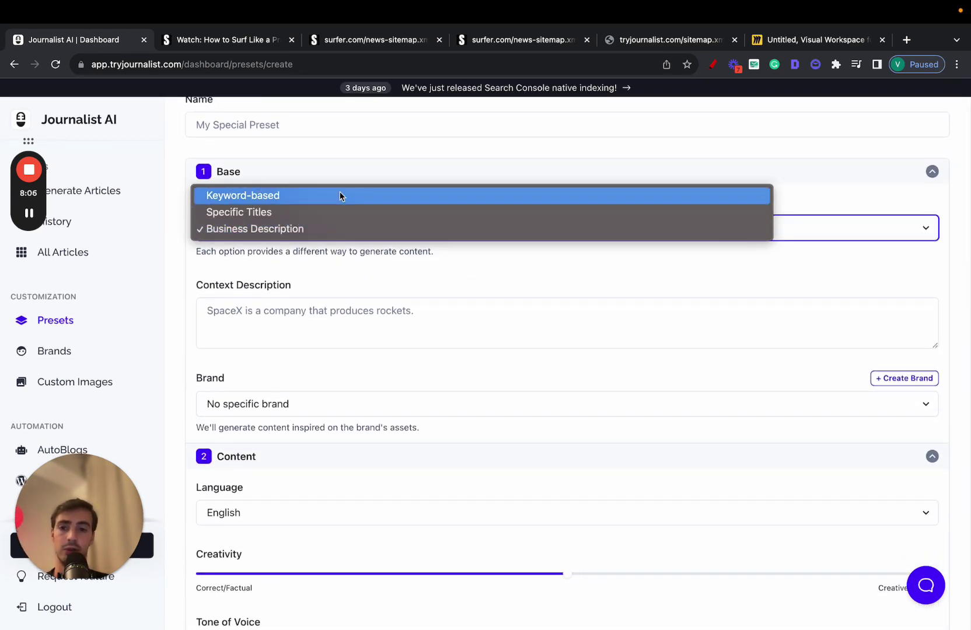
pyautogui.click(336, 286)
pyautogui.scroll(-15, 337, 287)
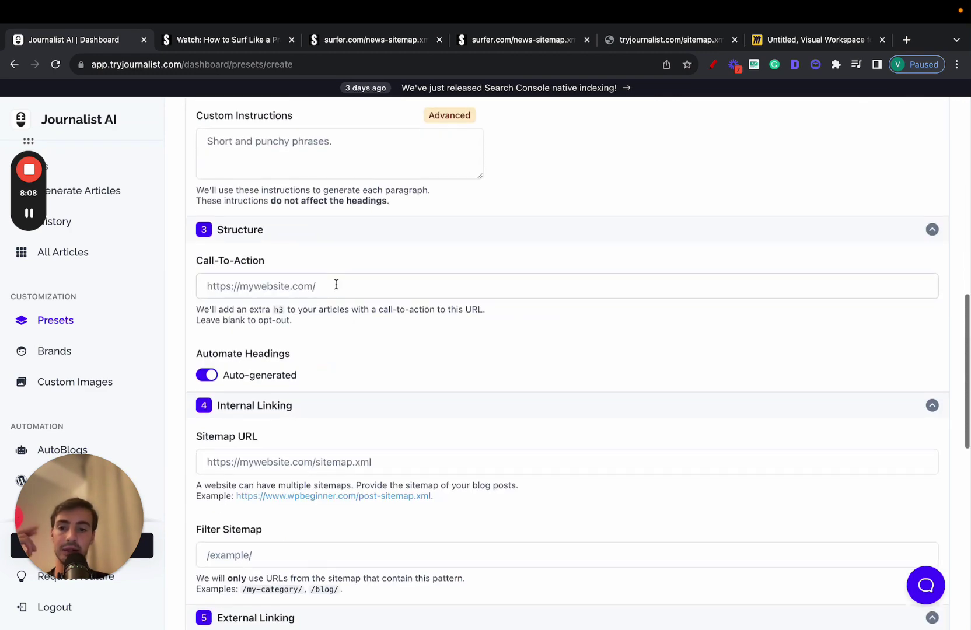
pyautogui.scroll(-1, 337, 289)
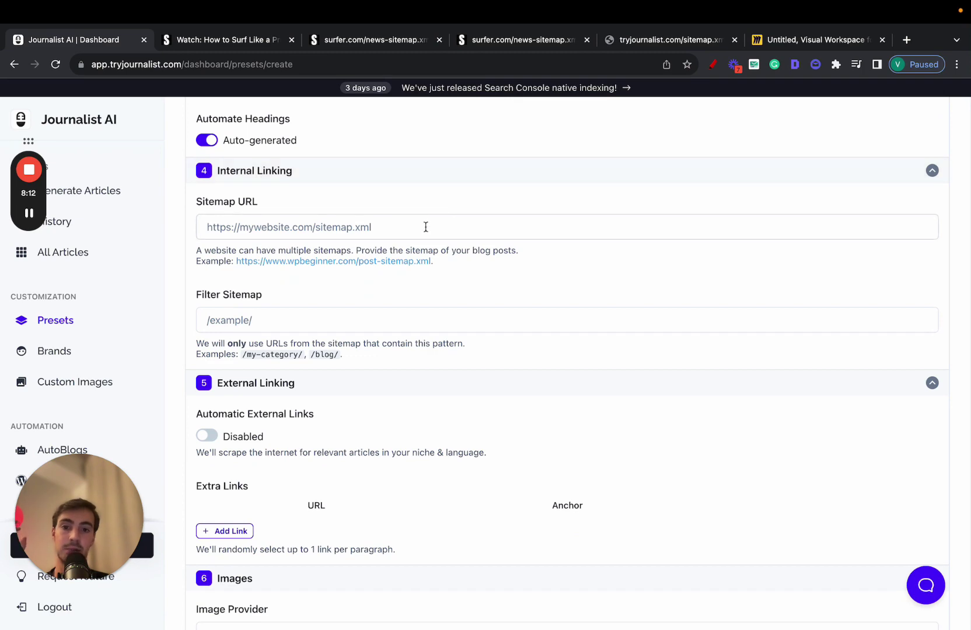
pyautogui.scroll(-7, 802, 508)
pyautogui.scroll(4, 321, 315)
# Select the Rauva preset and 150 articles in advanced Generate Articles mode
pyautogui.click(123, 196)
pyautogui.click(453, 217)
pyautogui.click(404, 288)
pyautogui.click(377, 319)
pyautogui.click(430, 344)
pyautogui.click(356, 524)
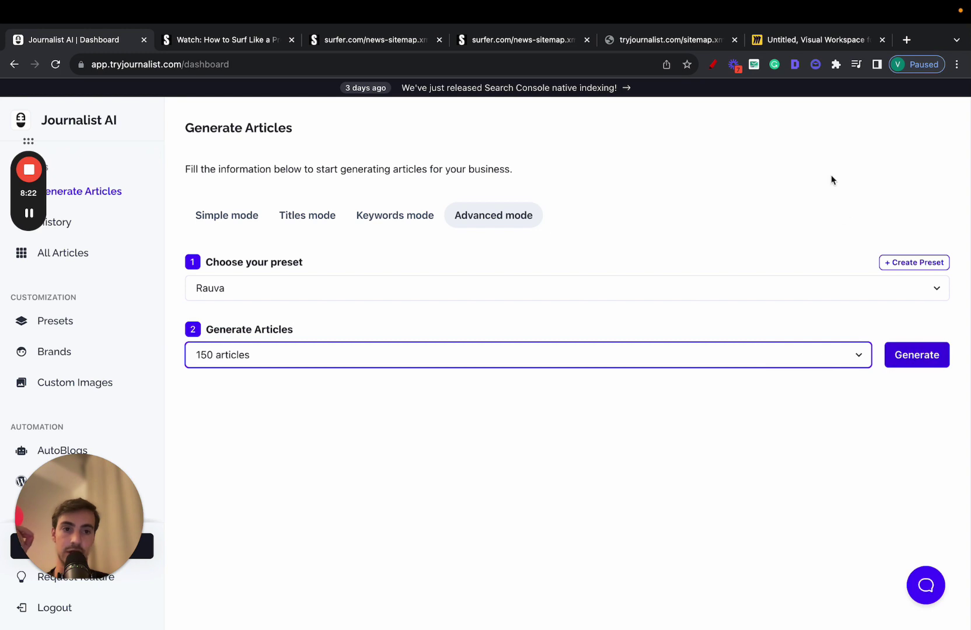
# Sketch in red a page linking out to other pages over the form, then clear it
pyautogui.click(713, 64)
pyautogui.moveTo(330, 143)
pyautogui.mouseDown()
pyautogui.moveTo(324, 514)
pyautogui.moveTo(613, 514)
pyautogui.moveTo(547, 112)
pyautogui.moveTo(328, 138)
pyautogui.mouseUp()
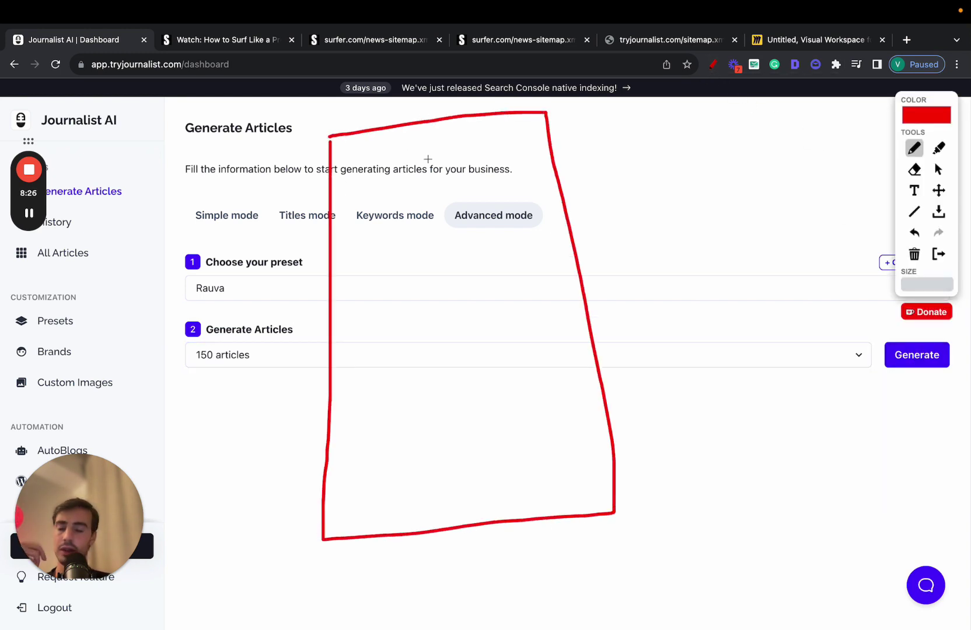
pyautogui.moveTo(389, 139)
pyautogui.mouseDown()
pyautogui.moveTo(510, 164)
pyautogui.moveTo(362, 125)
pyautogui.mouseUp()
pyautogui.moveTo(352, 214)
pyautogui.mouseDown()
pyautogui.moveTo(452, 232)
pyautogui.moveTo(293, 231)
pyautogui.mouseUp()
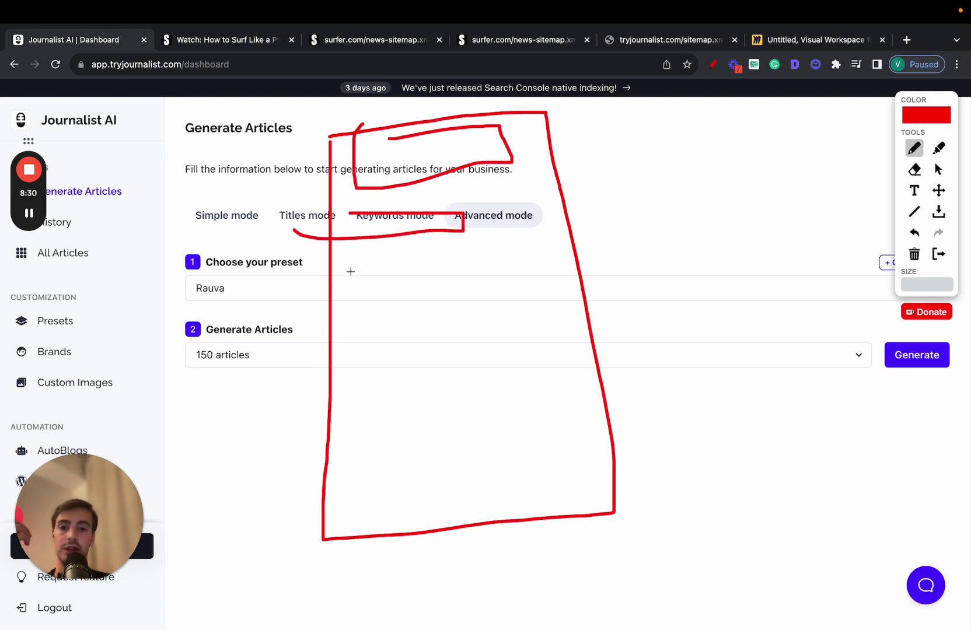
pyautogui.moveTo(350, 271)
pyautogui.mouseDown()
pyautogui.moveTo(352, 310)
pyautogui.moveTo(335, 279)
pyautogui.mouseUp()
pyautogui.moveTo(369, 363)
pyautogui.mouseDown()
pyautogui.moveTo(471, 364)
pyautogui.moveTo(389, 348)
pyautogui.mouseUp()
pyautogui.moveTo(357, 449)
pyautogui.mouseDown()
pyautogui.moveTo(459, 450)
pyautogui.moveTo(339, 512)
pyautogui.moveTo(337, 458)
pyautogui.mouseUp()
pyautogui.moveTo(479, 433)
pyautogui.mouseDown()
pyautogui.moveTo(531, 434)
pyautogui.moveTo(517, 458)
pyautogui.mouseUp()
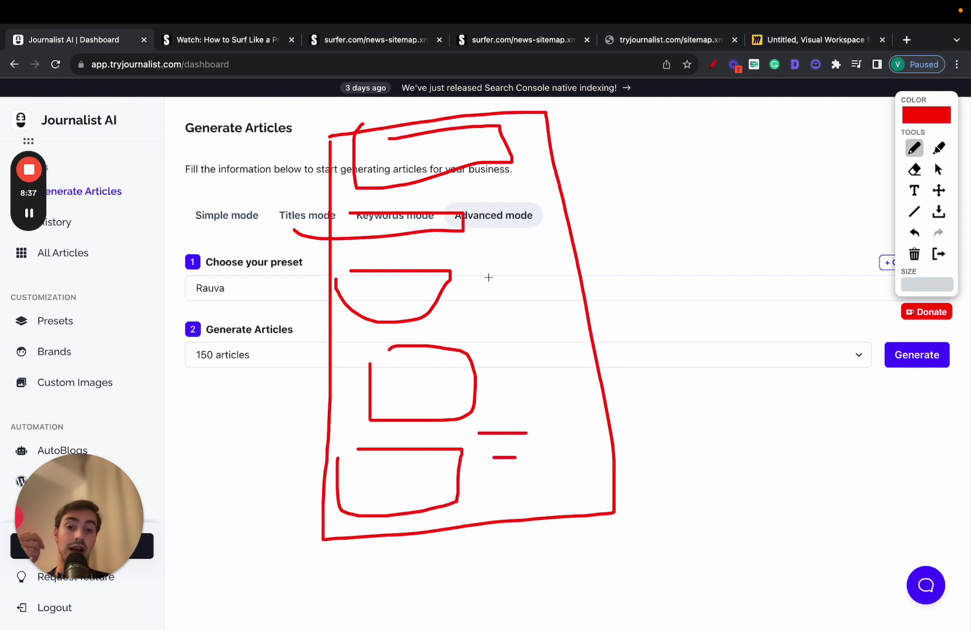
pyautogui.moveTo(485, 277); pyautogui.dragTo(562, 277)
pyautogui.moveTo(495, 349)
pyautogui.mouseDown()
pyautogui.moveTo(564, 348)
pyautogui.moveTo(647, 202)
pyautogui.moveTo(647, 218)
pyautogui.mouseUp()
pyautogui.moveTo(679, 168)
pyautogui.mouseDown()
pyautogui.moveTo(680, 189)
pyautogui.moveTo(726, 163)
pyautogui.moveTo(696, 161)
pyautogui.mouseUp()
pyautogui.moveTo(704, 264)
pyautogui.mouseDown()
pyautogui.moveTo(792, 306)
pyautogui.moveTo(712, 277)
pyautogui.mouseUp()
pyautogui.moveTo(801, 154)
pyautogui.mouseDown()
pyautogui.moveTo(804, 211)
pyautogui.moveTo(794, 156)
pyautogui.mouseUp()
pyautogui.moveTo(540, 116)
pyautogui.mouseDown()
pyautogui.moveTo(508, 114)
pyautogui.moveTo(267, 418)
pyautogui.moveTo(577, 345)
pyautogui.moveTo(531, 115)
pyautogui.mouseUp()
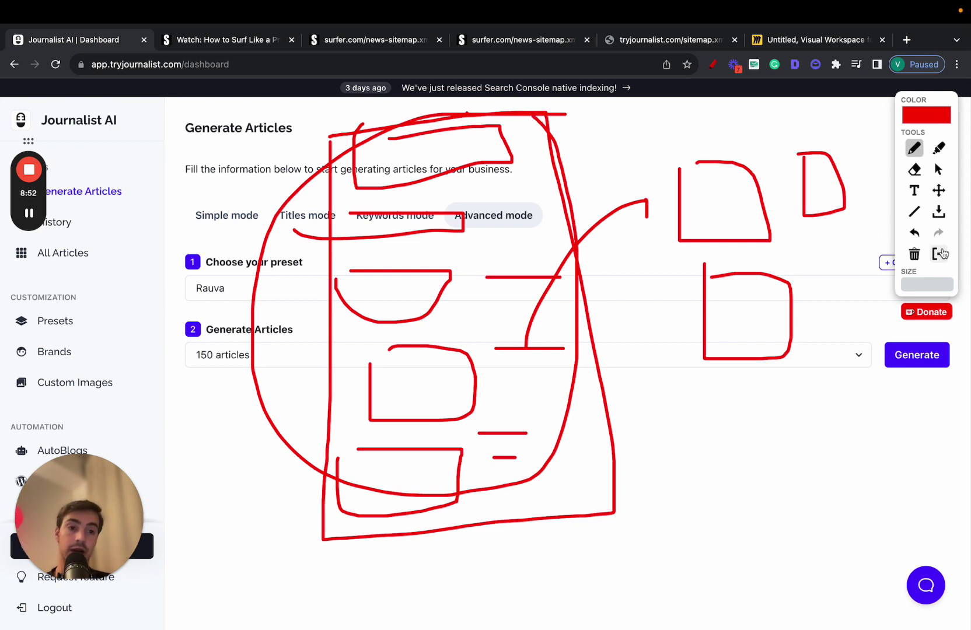
pyautogui.click(941, 255)
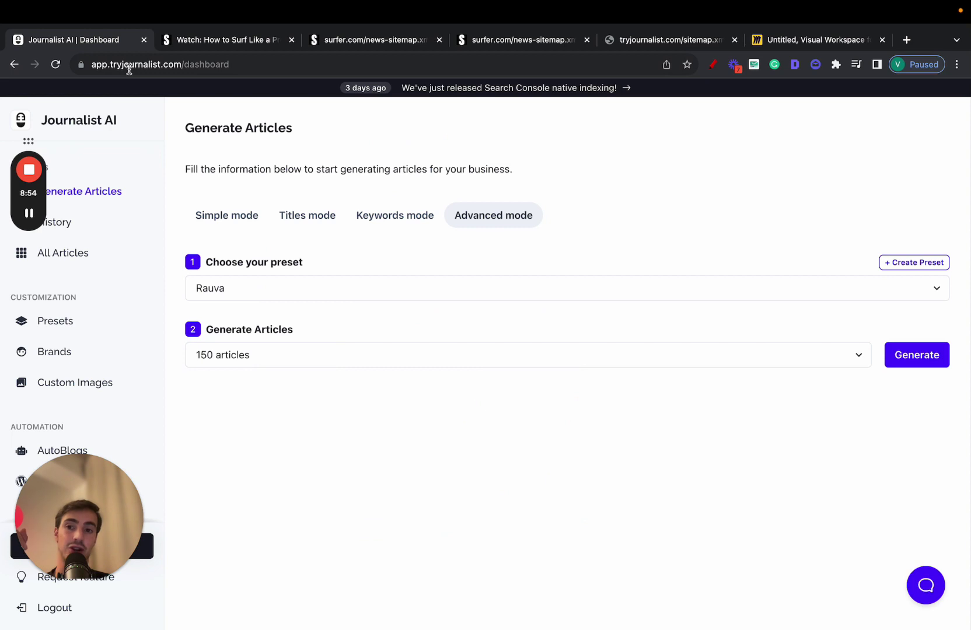